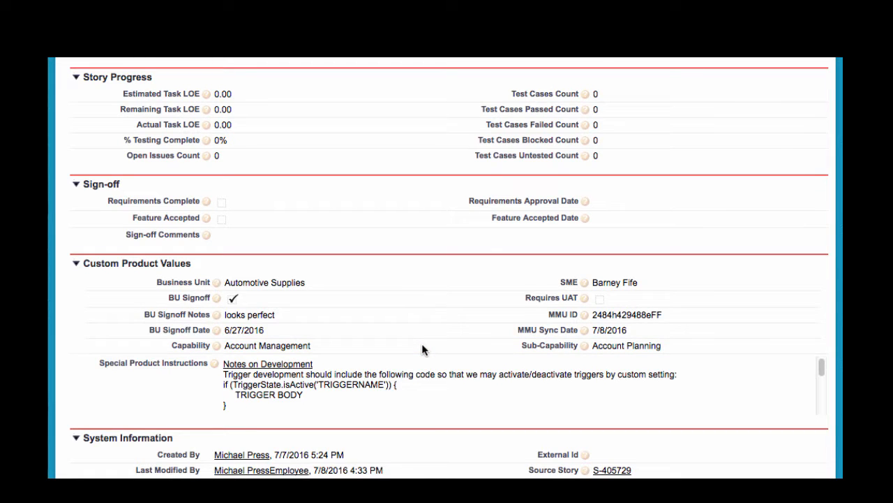
Step: Open the story "Implement a Whirlygig" for editing and go to its Custom Product Values section
scroll(423, 349, "up", 15)
left_click(318, 202)
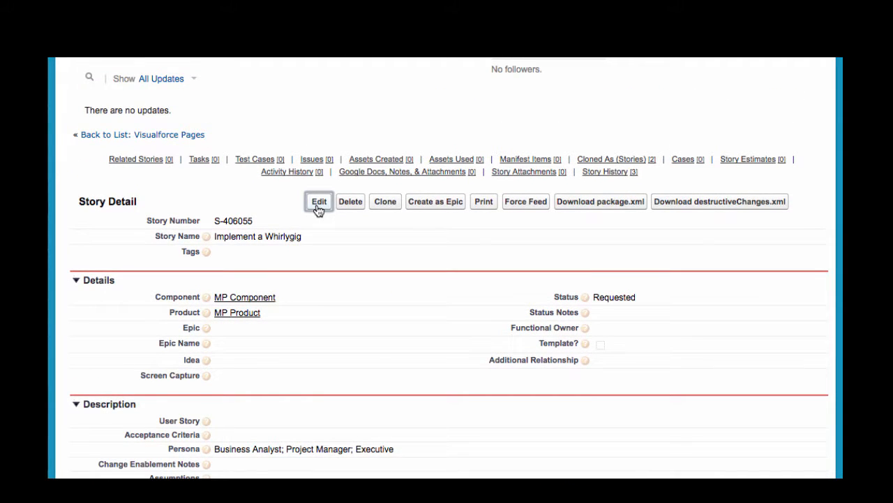
scroll(215, 218, "down", 10)
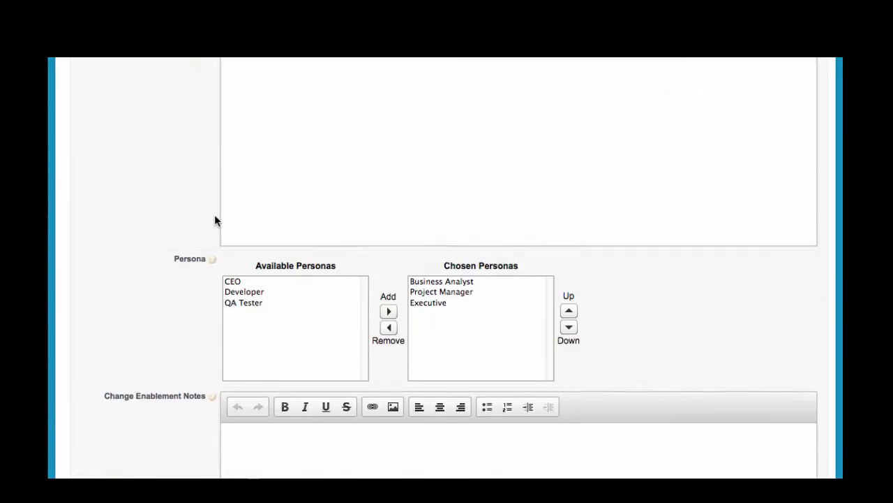
scroll(214, 214, "down", 9)
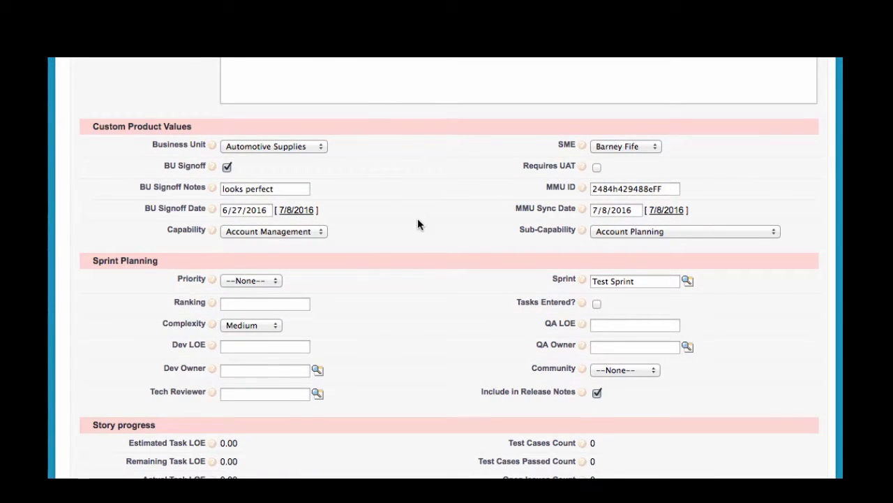
Step: Examine the Business Unit, SME, BU Signoff Date and Capability fields among the story's custom product values
left_click(308, 146)
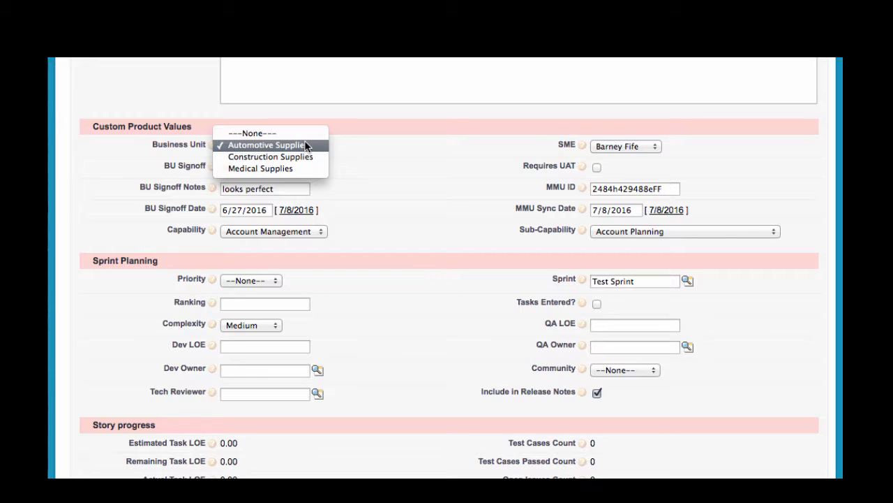
left_click(614, 148)
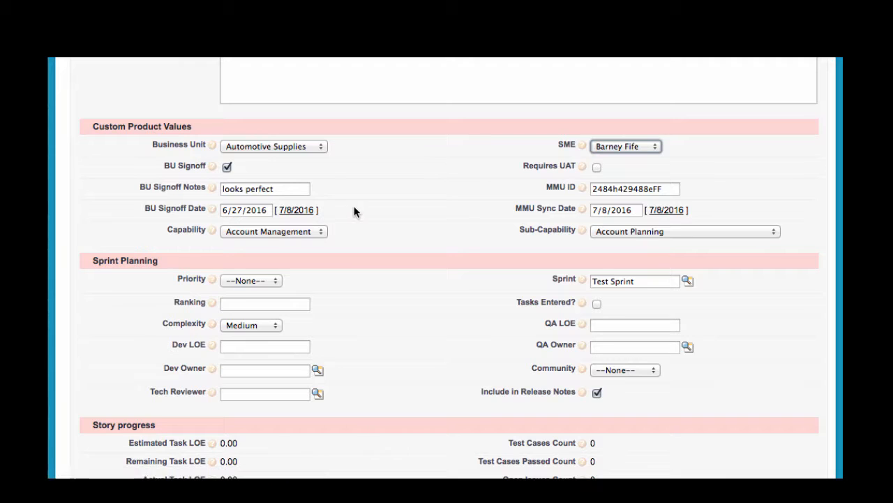
left_click(239, 209)
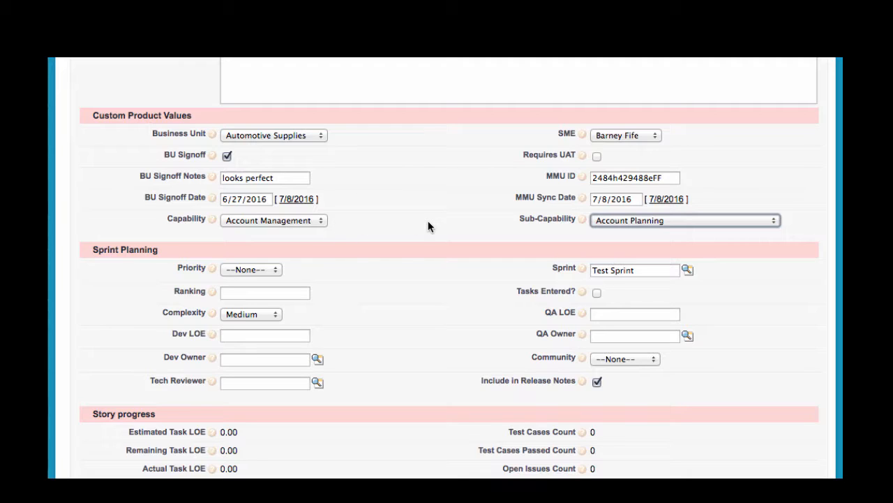
left_click(289, 219)
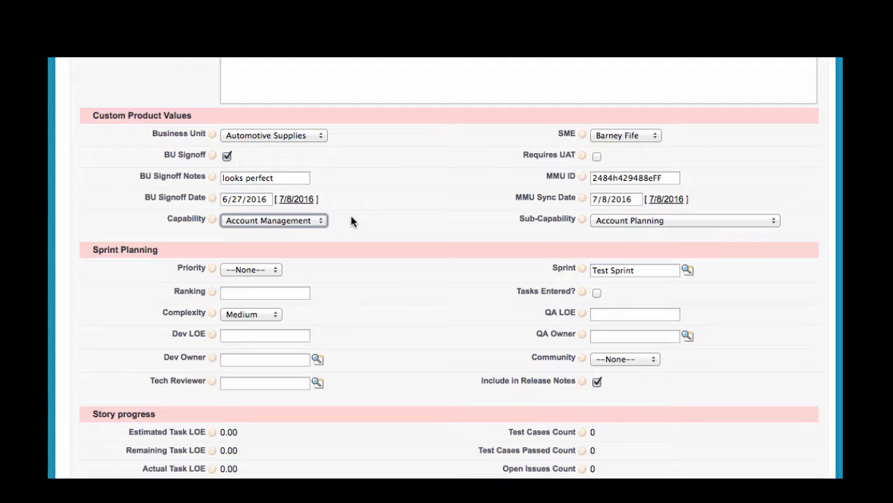
Step: Set the story's Capability to Lead Acquisition and its dependent Sub-Capability to Lead Conversion
left_click(285, 220)
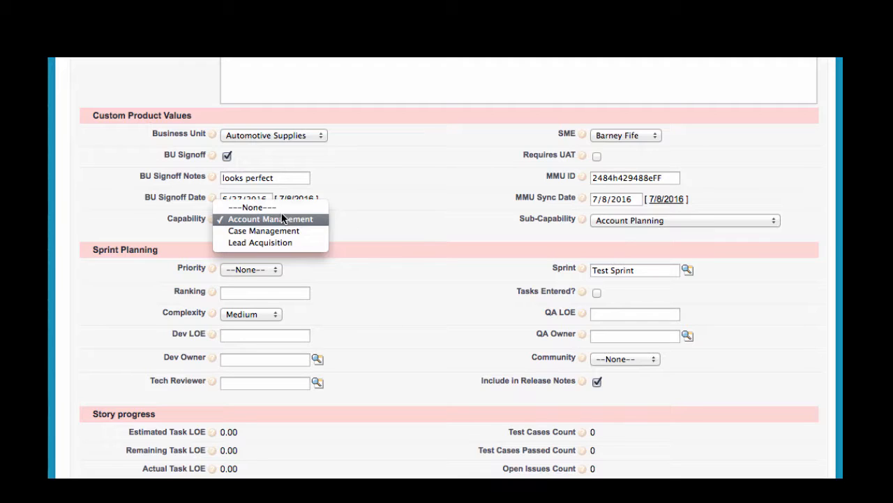
left_click(271, 241)
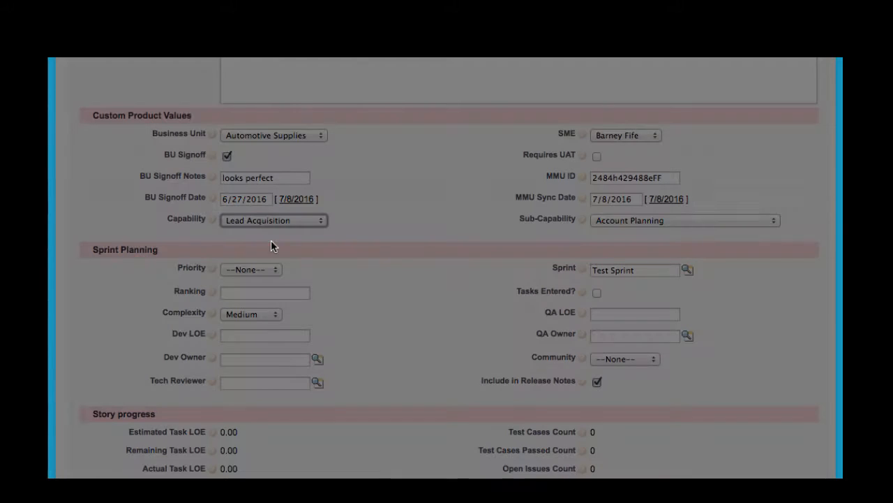
left_click(626, 220)
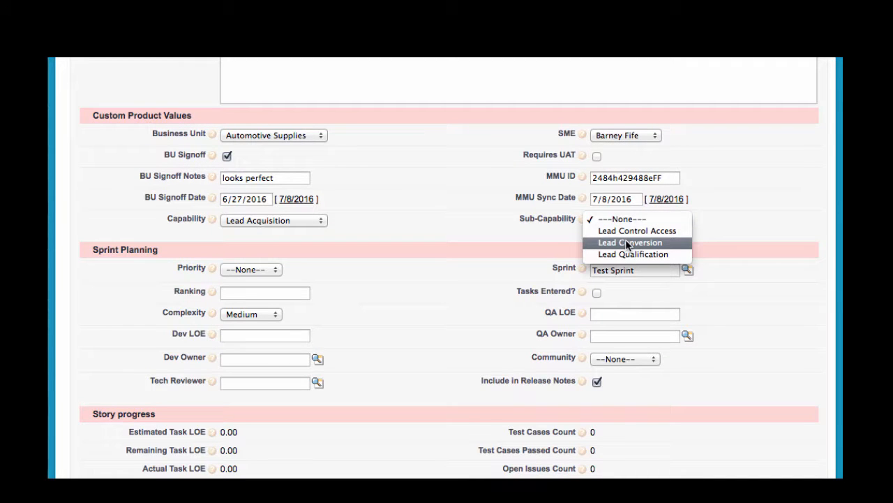
left_click(628, 242)
Step: Set the story's Capability to Account Management and choose one of its dependent Sub-Capability values
left_click(297, 221)
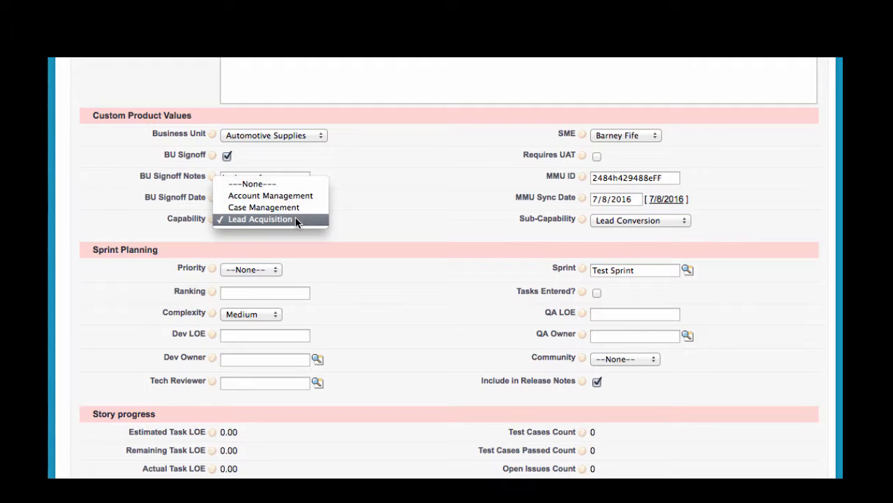
left_click(297, 195)
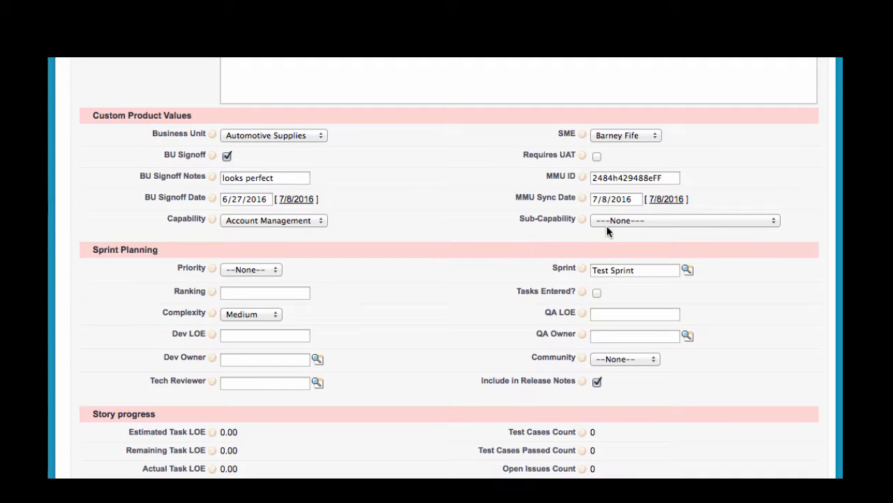
left_click(607, 223)
left_click(626, 253)
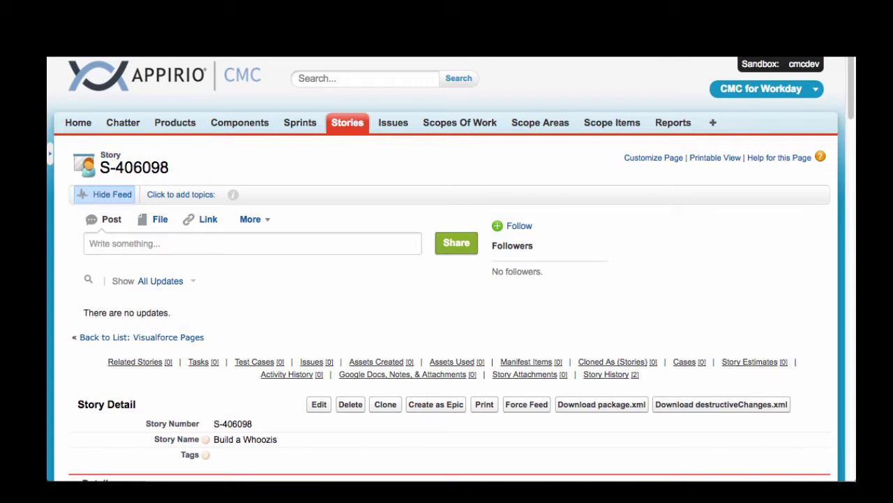
Step: Check the Custom Product Values section of the story "Build a Whoozis" for configured fields
scroll(649, 373, "down", 15)
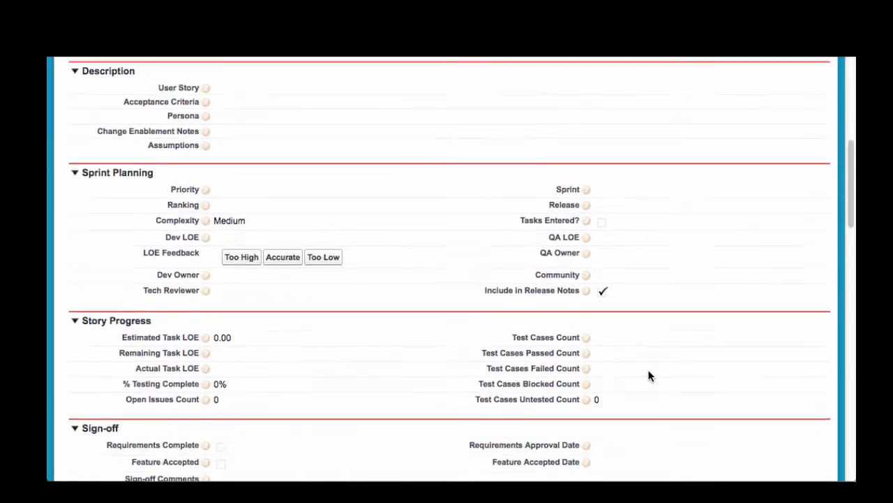
scroll(648, 375, "down", 10)
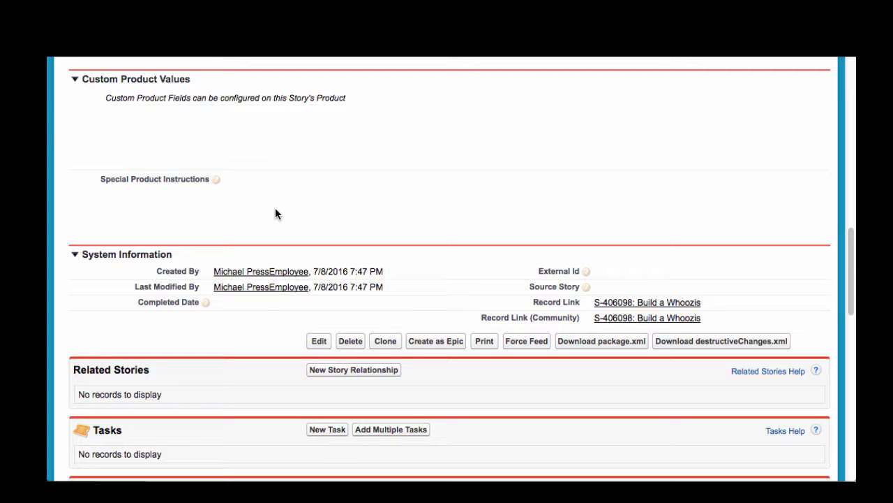
scroll(275, 213, "up", 10)
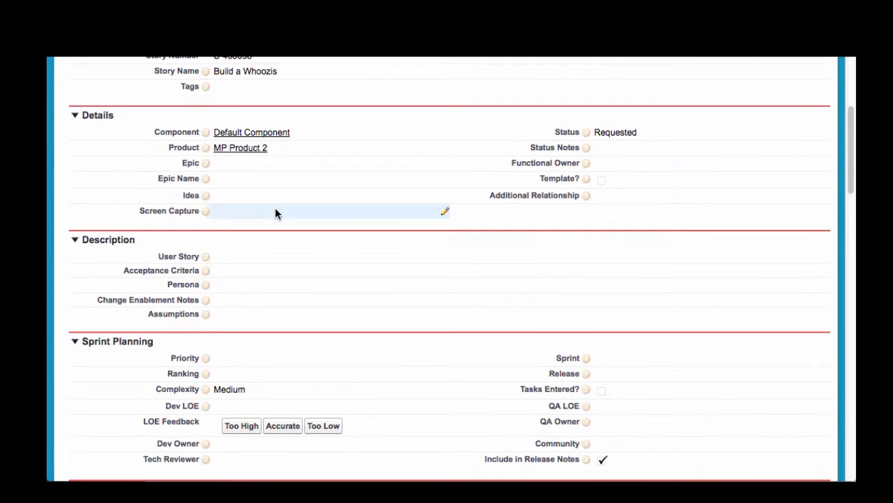
Step: Open the story's product, MP Product 2, and find its Product Custom Fields list
left_click(236, 148)
scroll(291, 194, "down", 5)
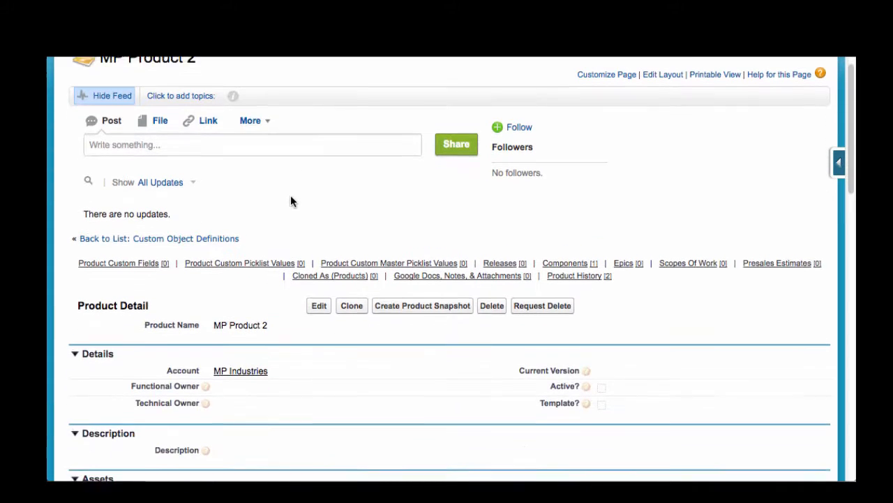
scroll(290, 194, "down", 7)
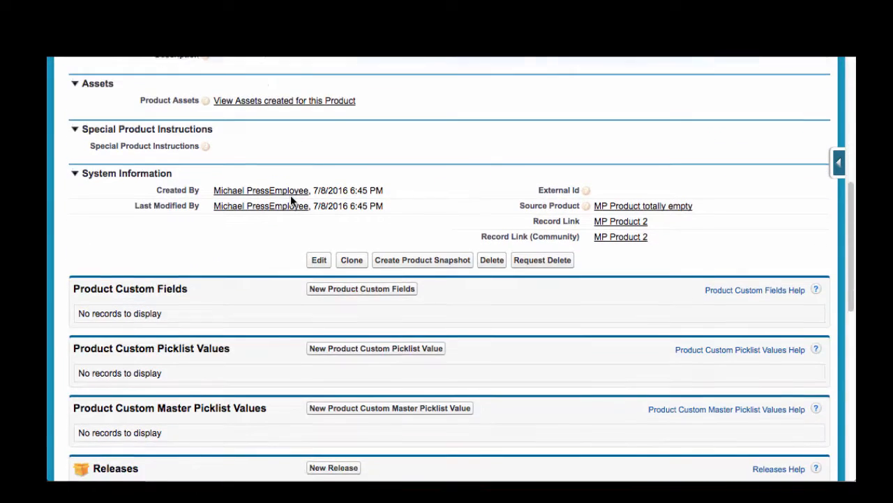
scroll(291, 200, "down", 1)
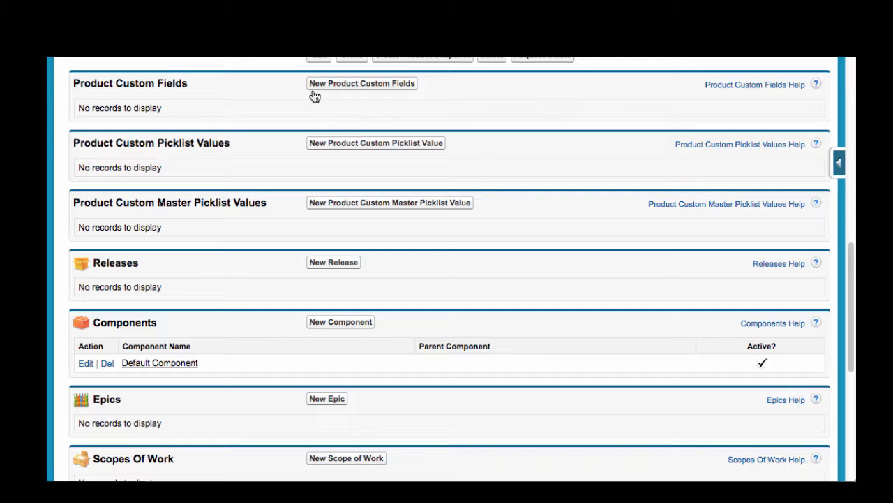
Step: Create a Story custom field for MP Product 2 with type Checkbox 1, label "SOW Item" and help text "Tracks items mentioned in SOW"
left_click(336, 83)
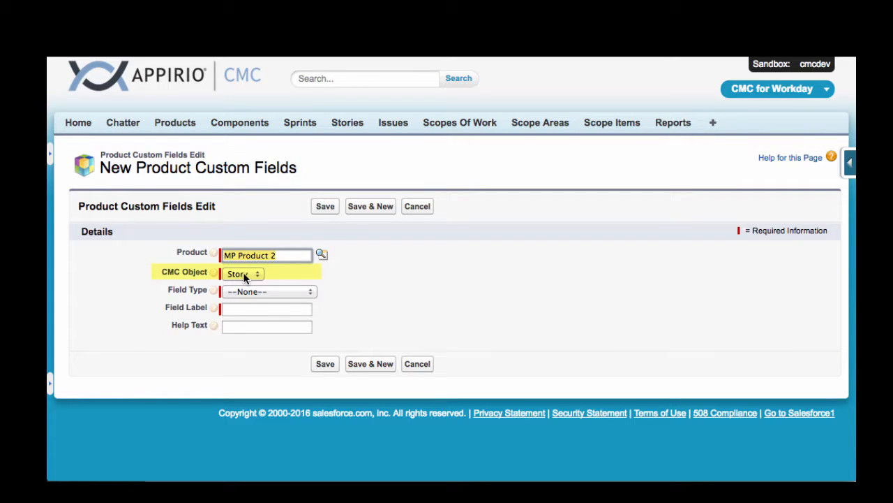
left_click(291, 292)
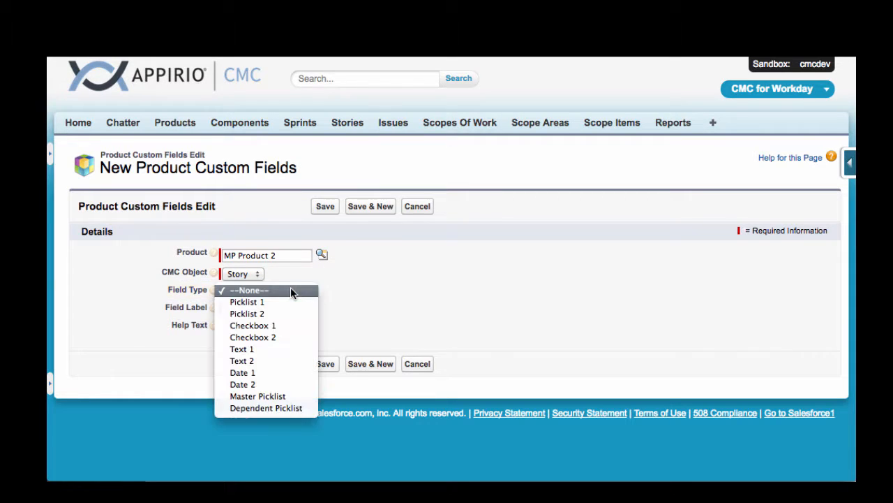
left_click(299, 326)
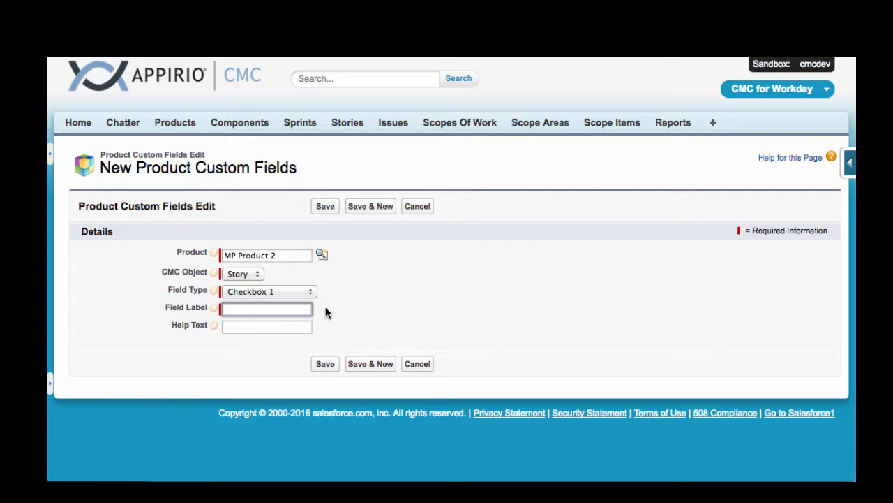
type("SOW Item")
key("Tab")
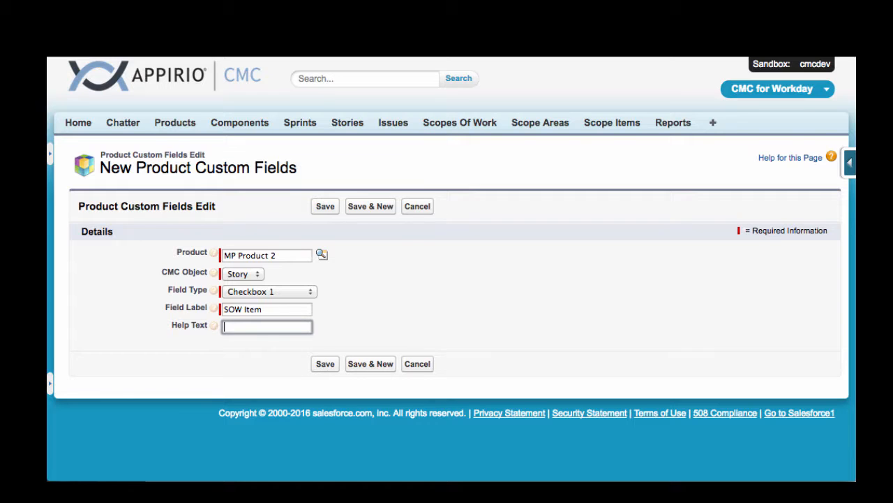
type("Tracks")
type(" items mentioned in")
type(" SOW")
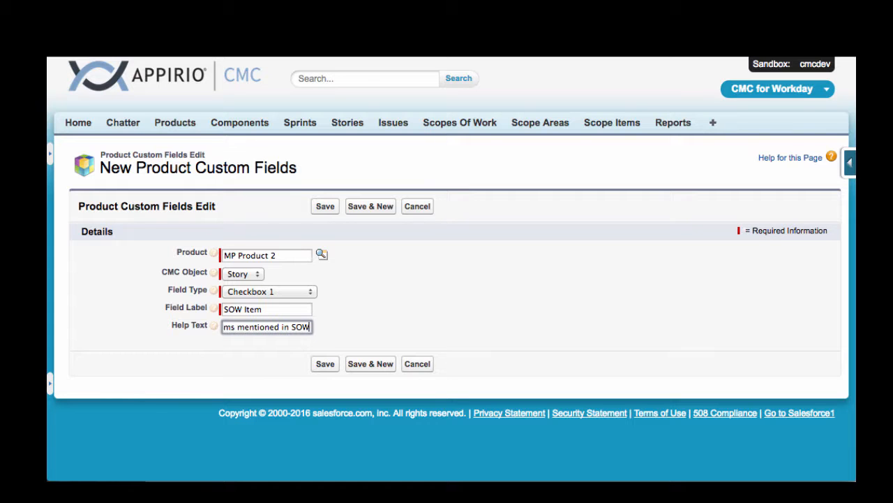
left_click(325, 364)
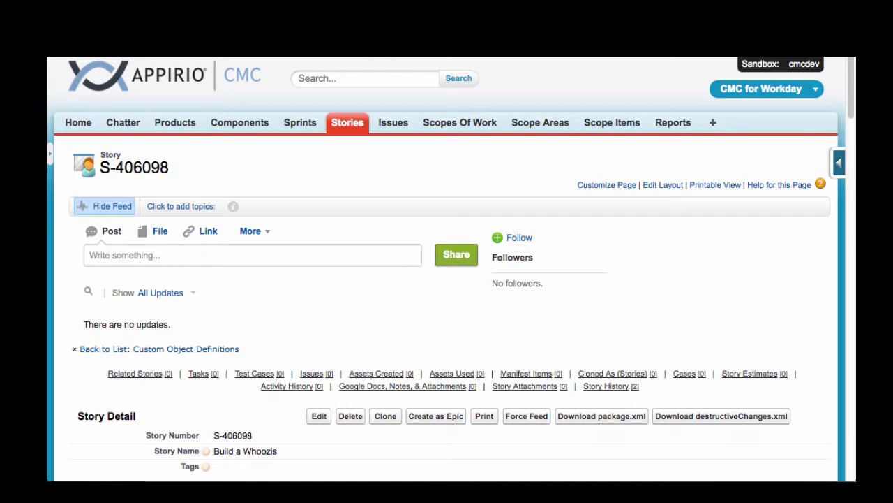
Step: Edit the story "Build a Whoozis" to enable the SOW Item checkbox in its Custom Product Values, and save it
scroll(449, 231, "down", 15)
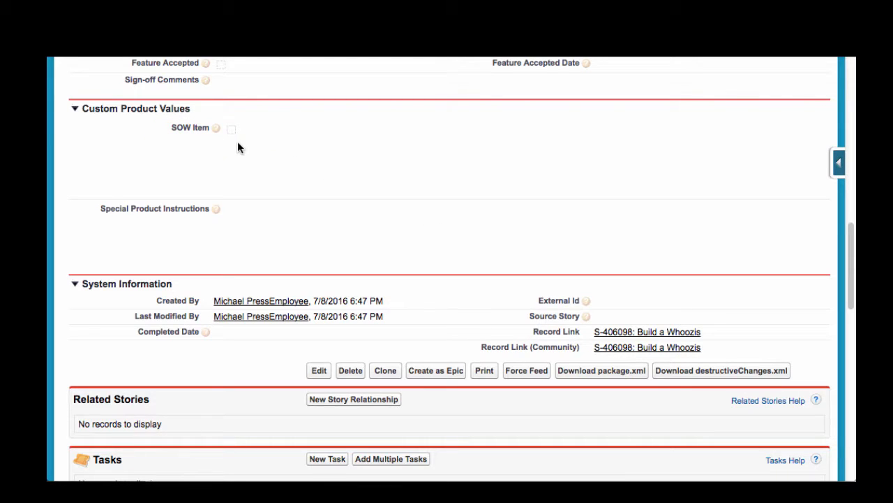
mouse_move(217, 131)
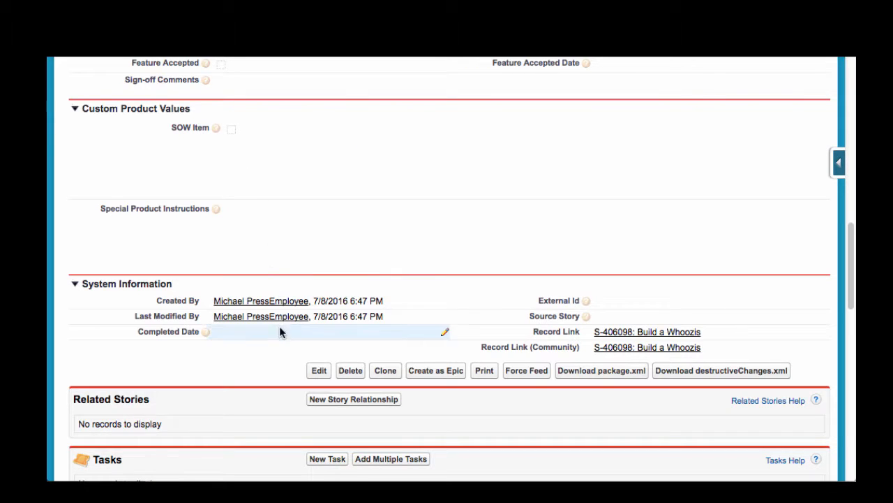
left_click(316, 375)
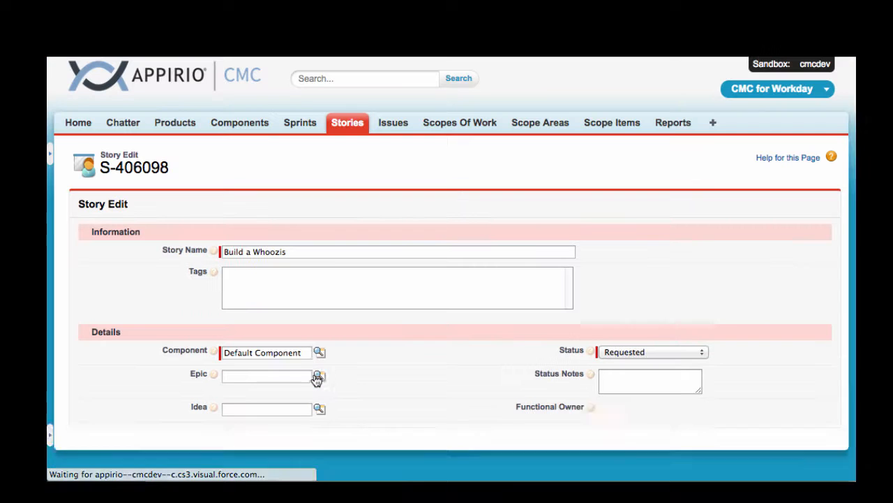
scroll(316, 377, "down", 15)
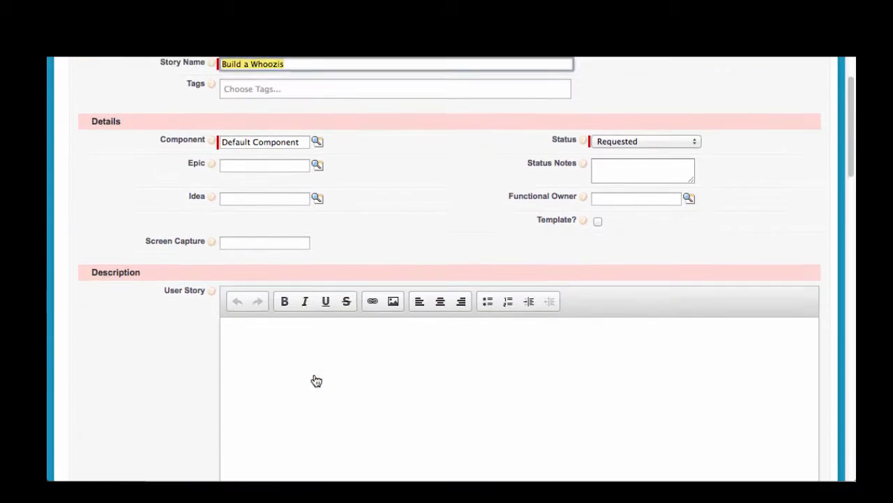
scroll(316, 380, "down", 3)
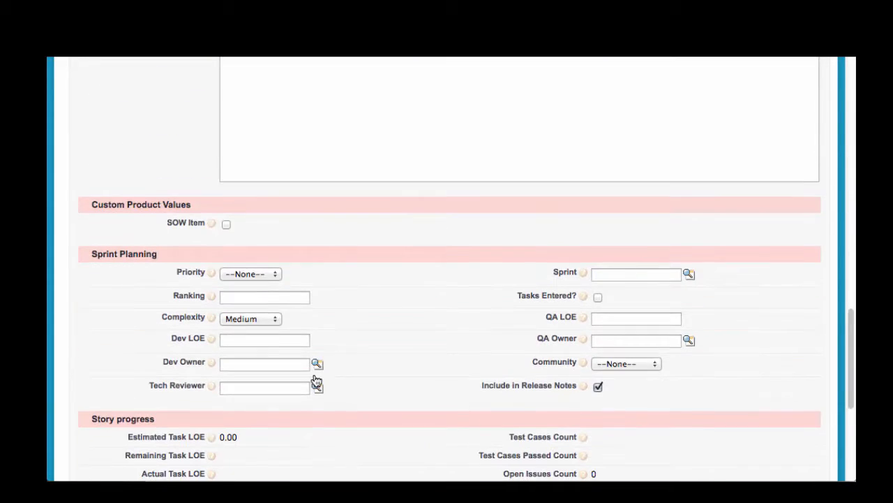
left_click(226, 224)
scroll(363, 279, "down", 5)
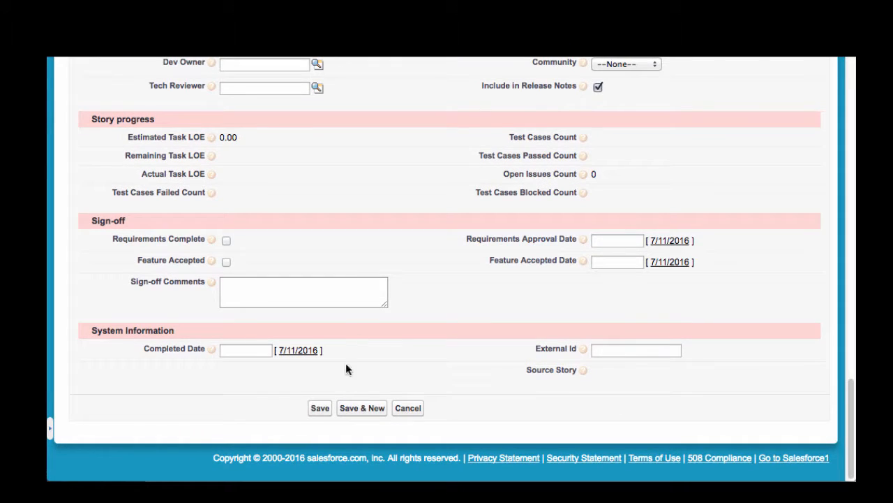
left_click(321, 408)
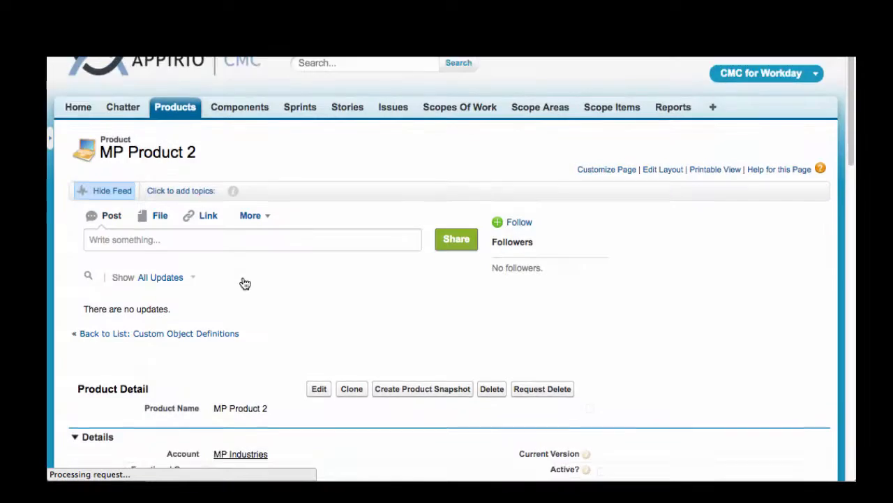
Step: Start a new Story custom field for MP Product 2 with type Text 1 and label "SOW Item comment"
scroll(243, 284, "down", 8)
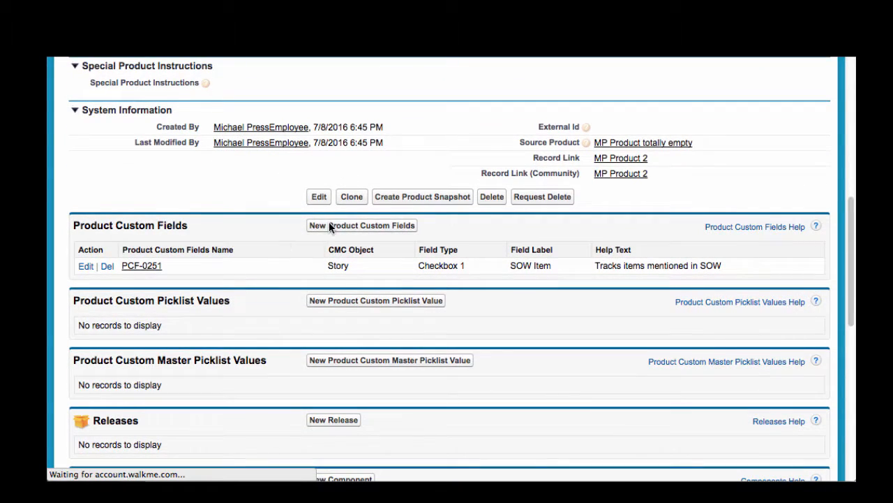
left_click(325, 241)
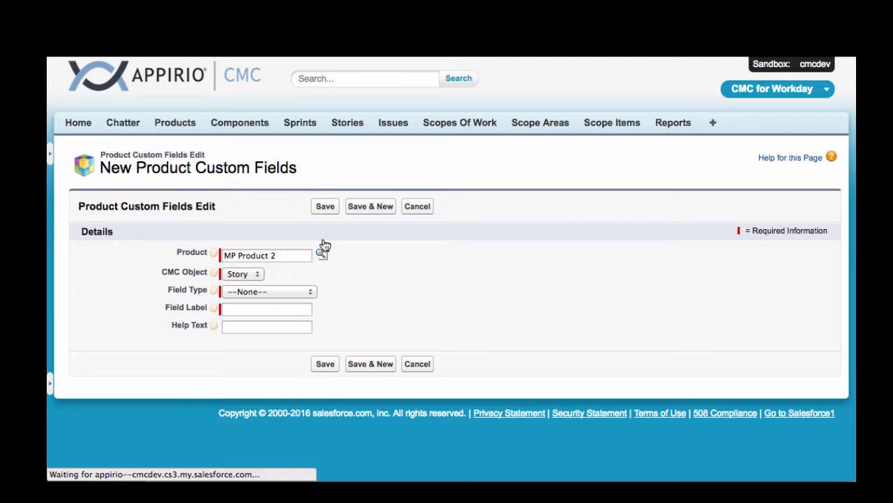
left_click(248, 293)
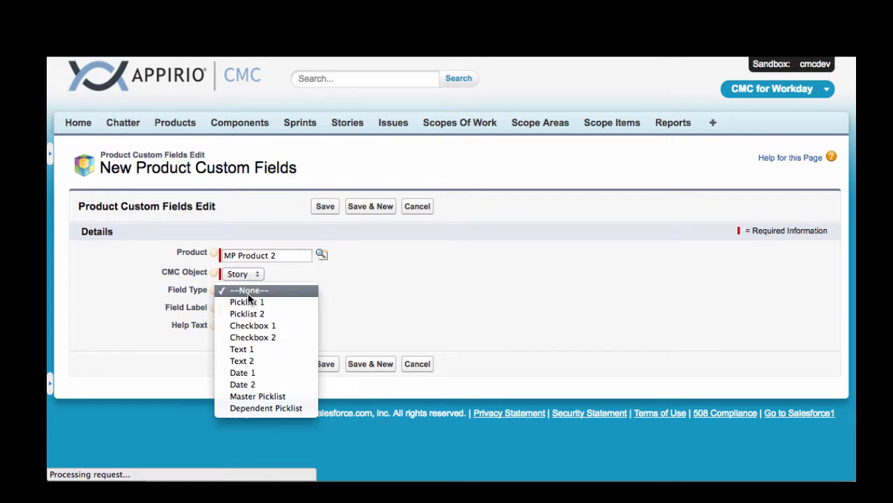
left_click(248, 350)
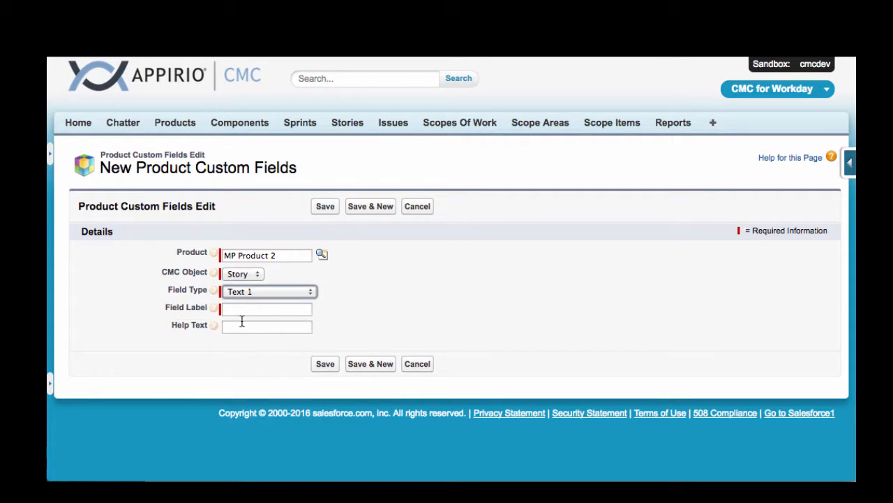
left_click(251, 308)
type("SOW")
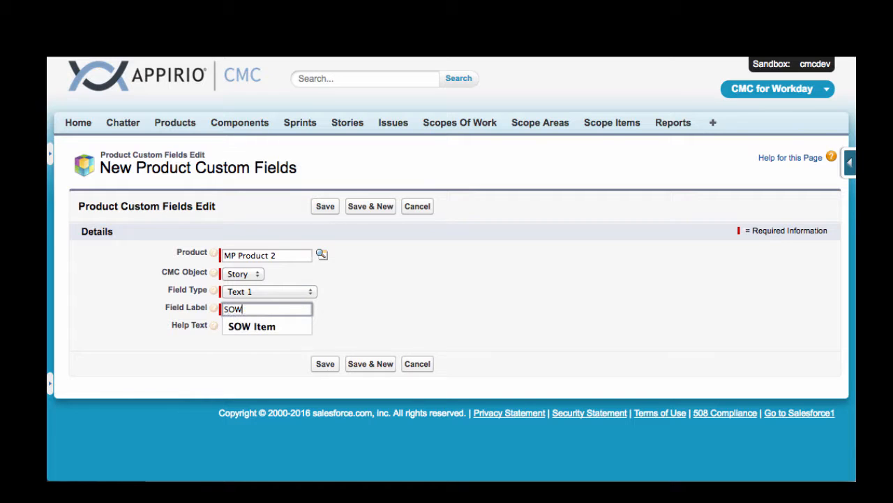
type(" Item comment")
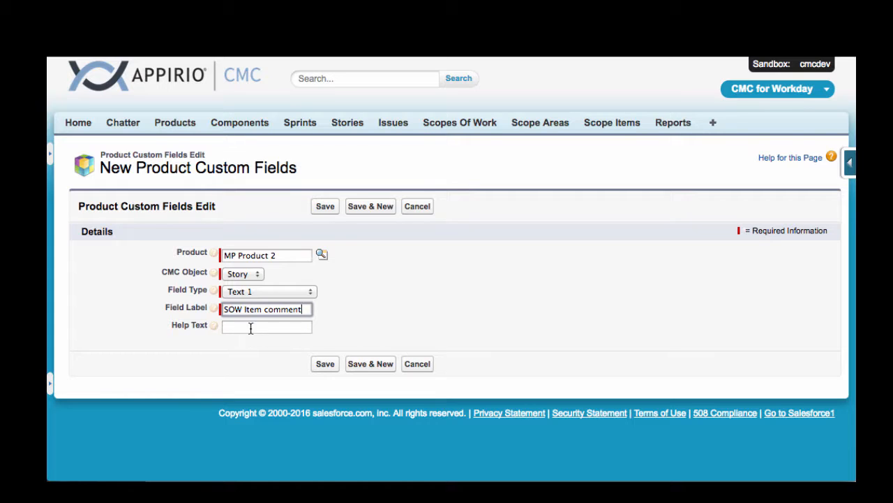
Step: Set the comment field's help text to "Additional information about the SOW item" and save the custom field
left_click(251, 326)
type("Addition")
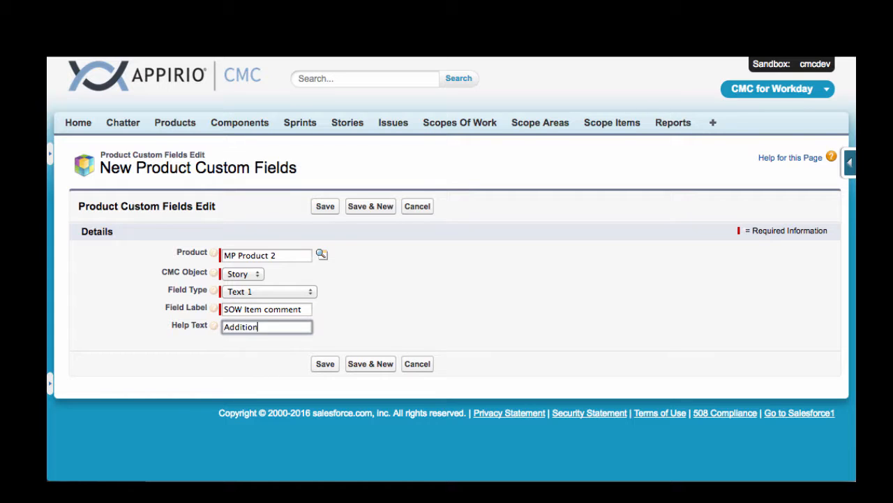
type("al information about the SOW itm")
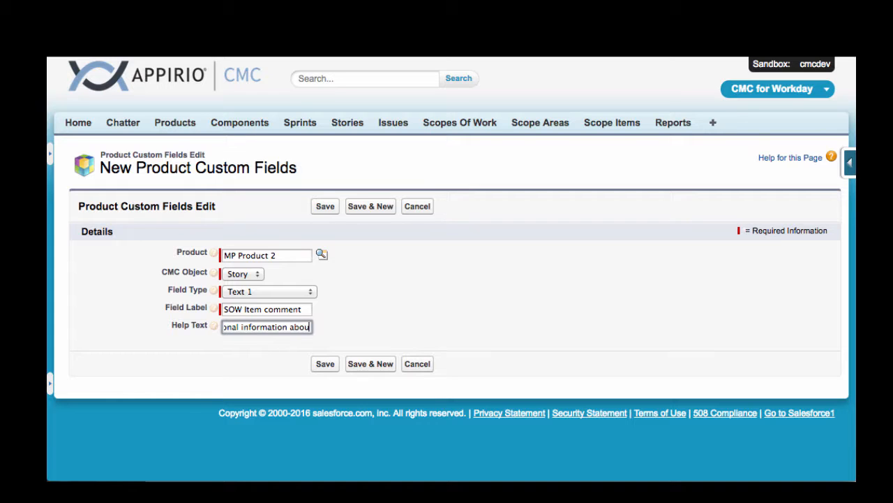
key("BackSpace")
type("em")
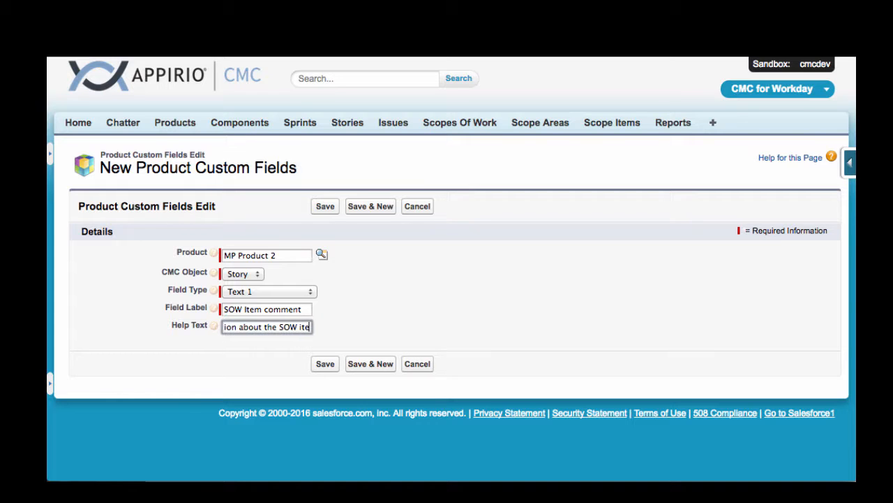
left_click(325, 365)
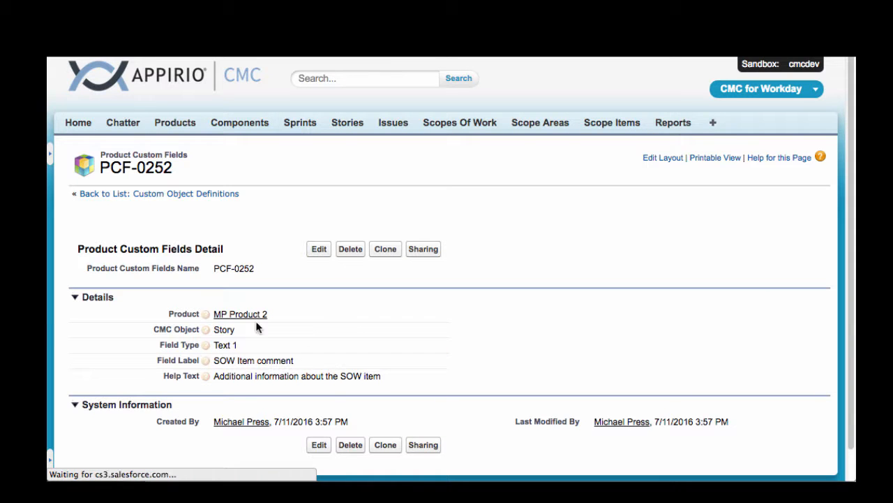
Step: Return to MP Product 2 and start another Story custom field with type Date 1
left_click(239, 314)
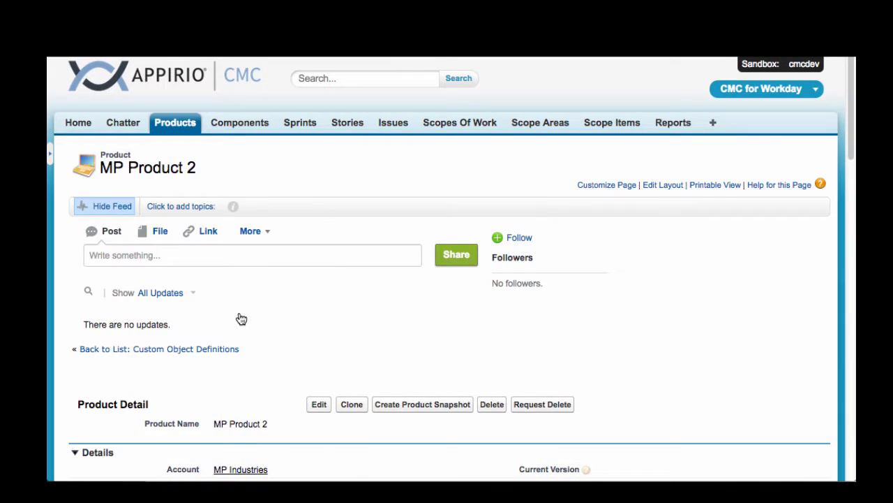
scroll(240, 319, "down", 5)
scroll(241, 319, "down", 5)
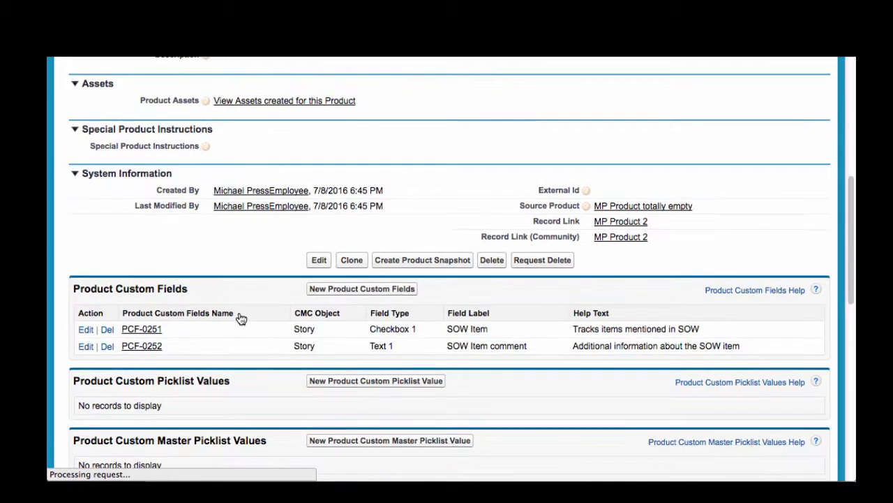
left_click(342, 198)
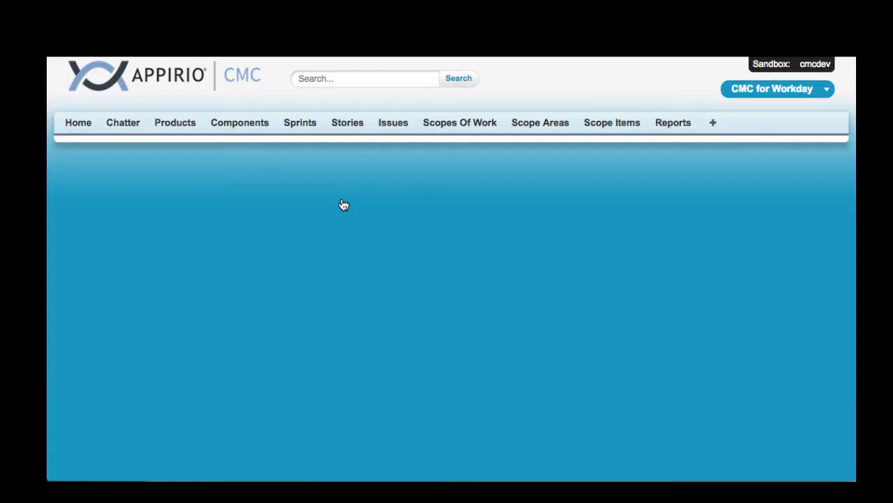
left_click(248, 294)
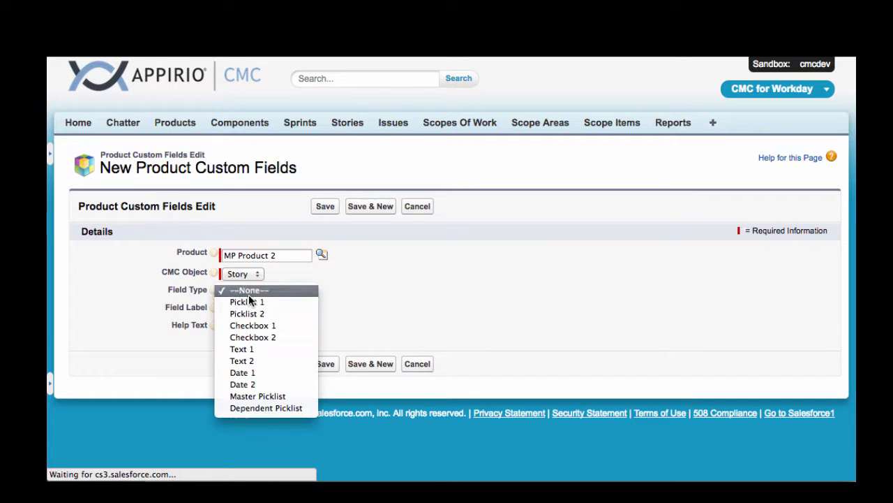
left_click(258, 373)
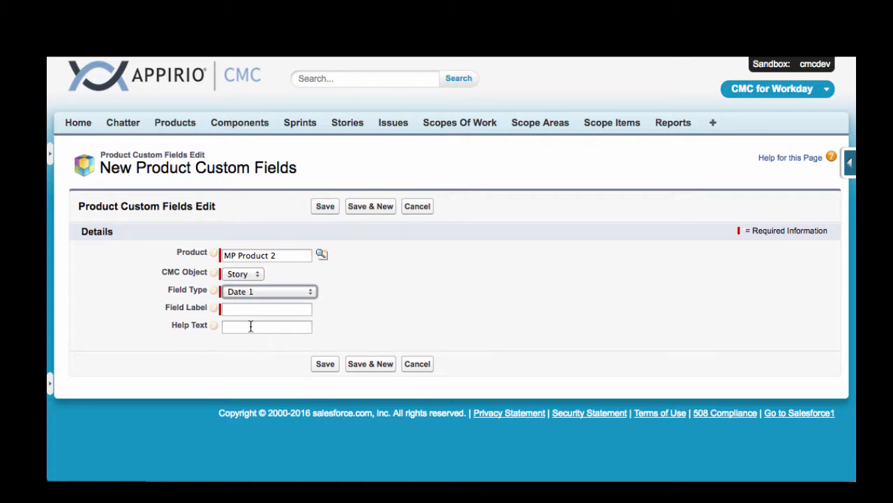
Step: Label the date field "SOW Item date", set its help text to "Date SOW item was identified", and save it
left_click(255, 307)
type("SOW I")
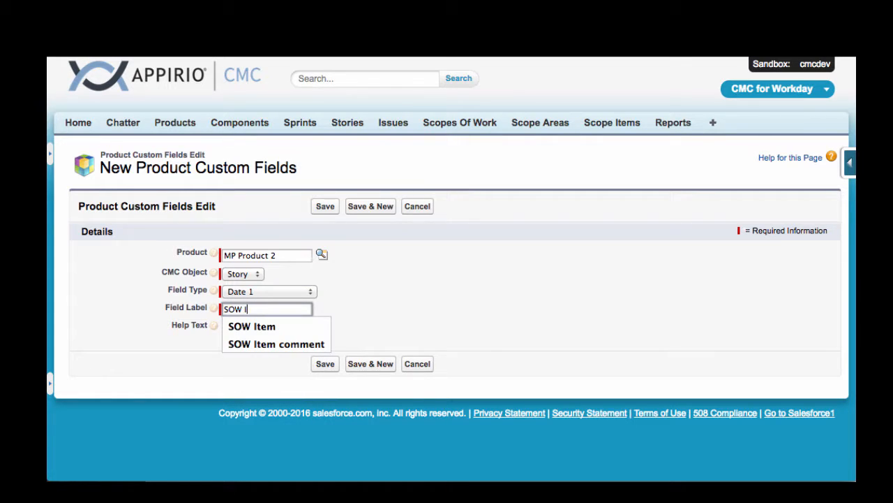
type("tem date")
key("Tab")
type("Date")
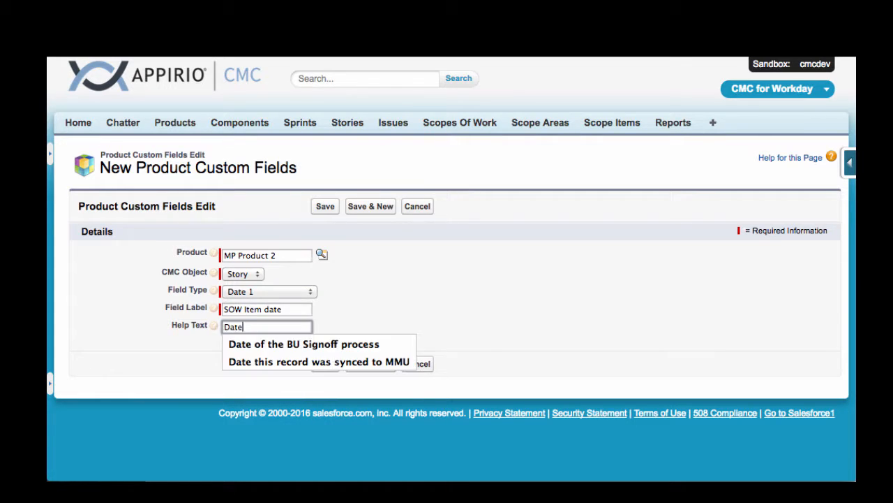
type(" SOW item")
type(" was identified")
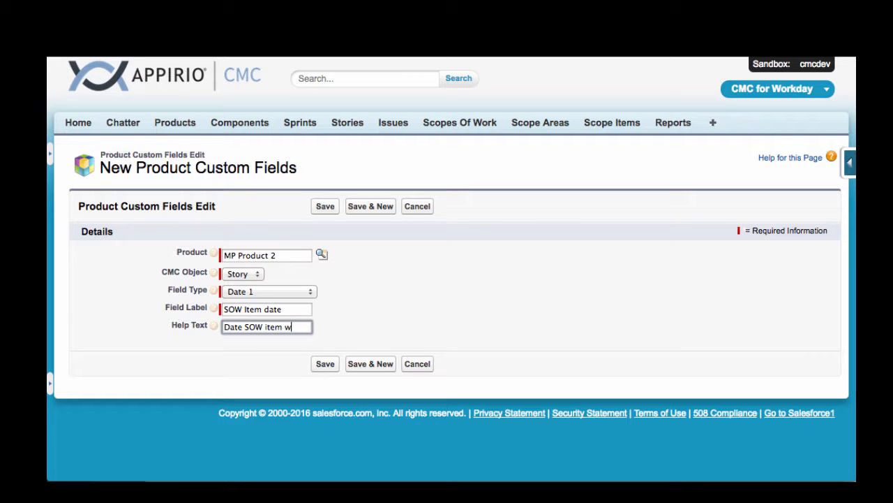
left_click(320, 364)
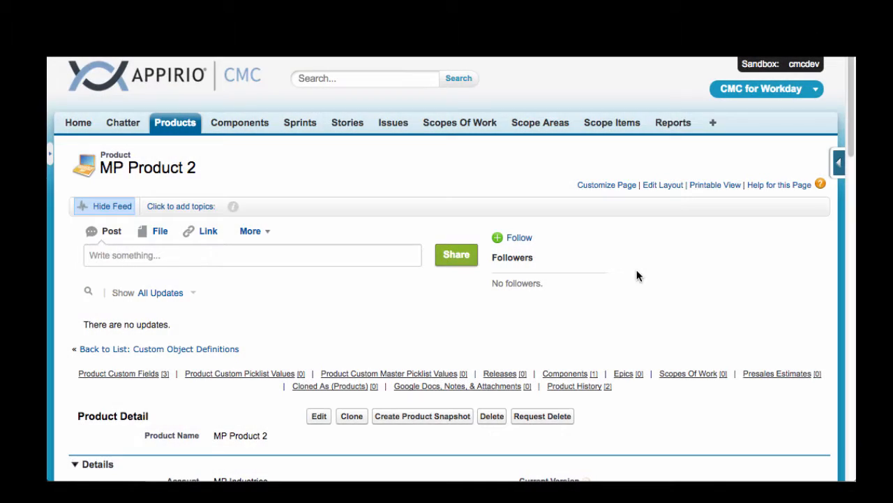
Step: Review the story "Build a Whoozis" to check its custom product fields
scroll(636, 275, "down", 10)
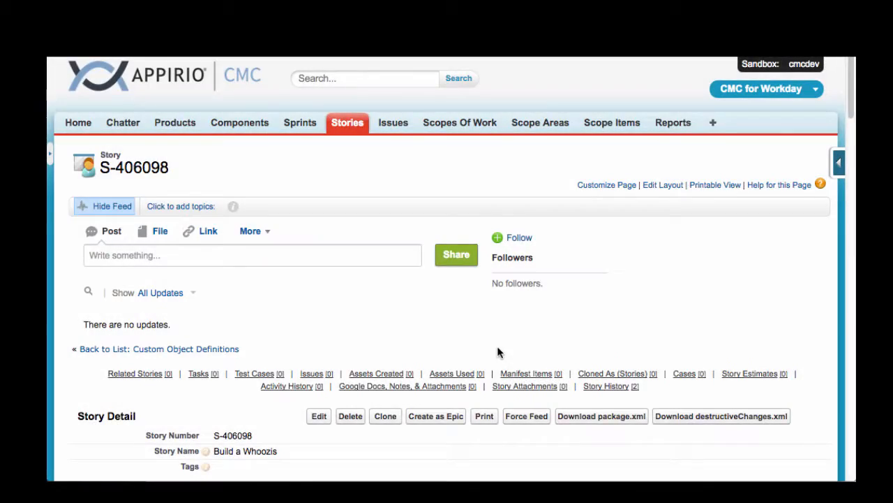
scroll(497, 349, "down", 10)
scroll(497, 353, "down", 5)
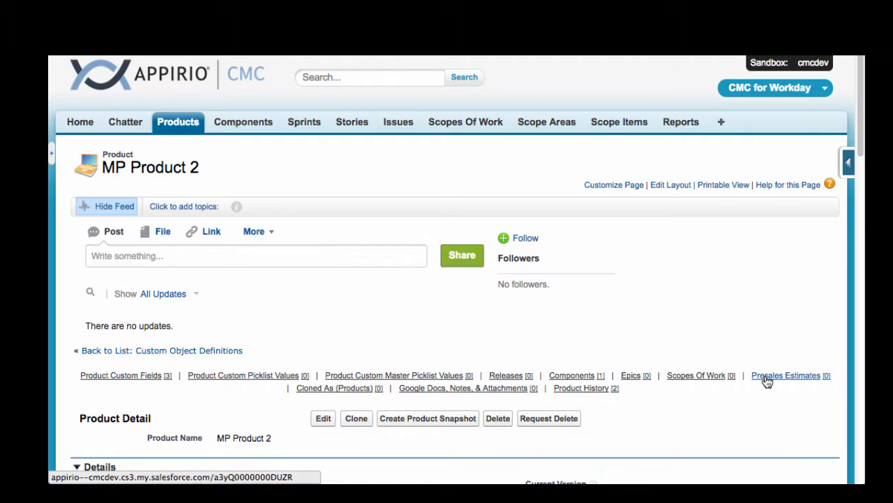
Step: Start a new Story custom field for MP Product 2 with type Picklist 1 and label "Customer BU"
scroll(765, 378, "down", 5)
scroll(765, 379, "down", 6)
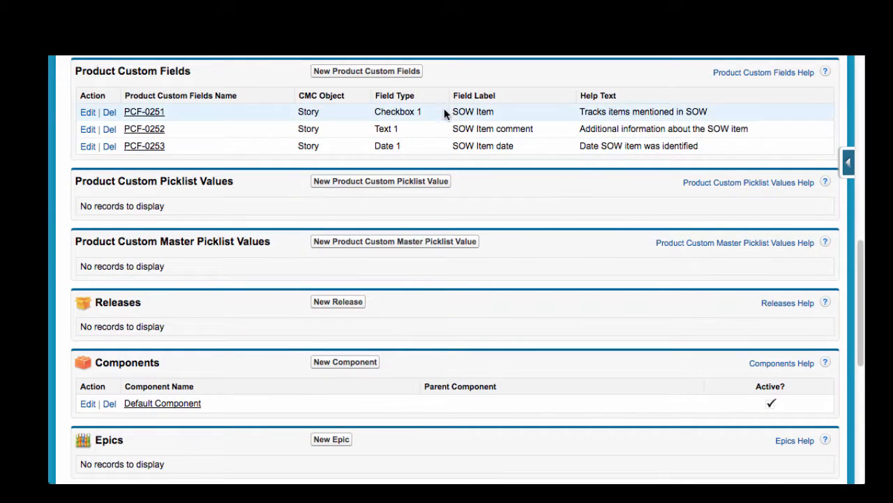
left_click(404, 73)
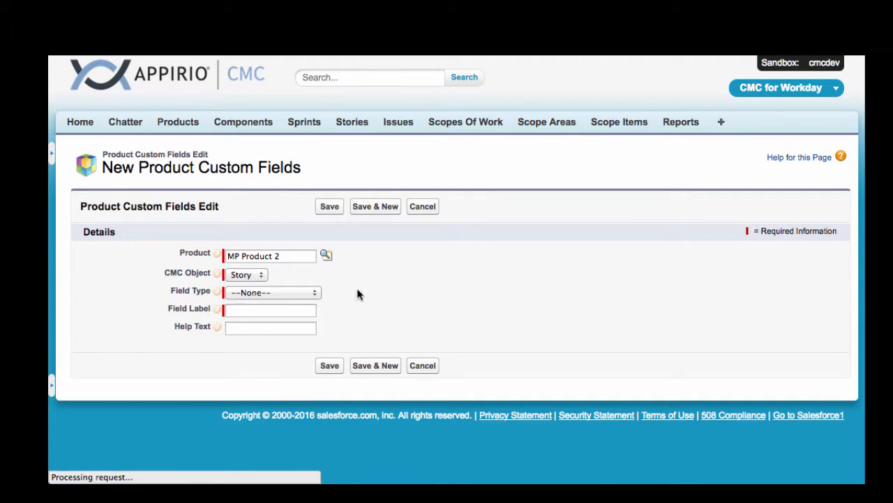
left_click(294, 291)
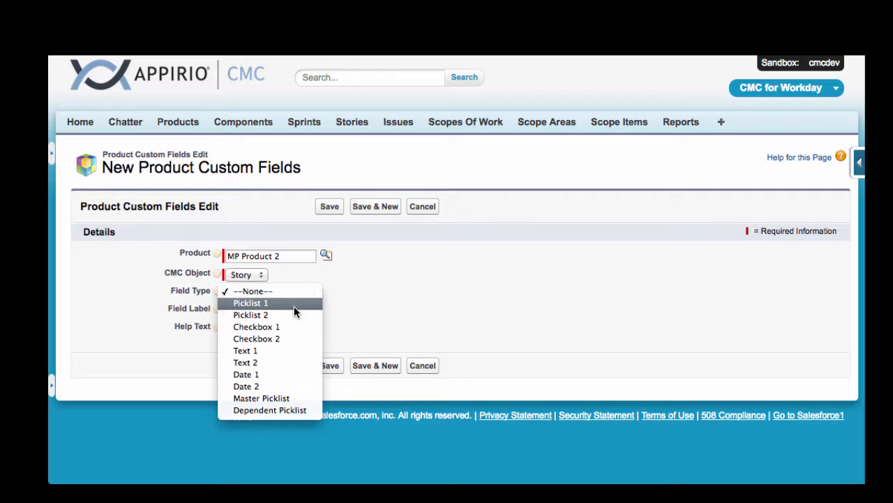
left_click(294, 306)
left_click(280, 312)
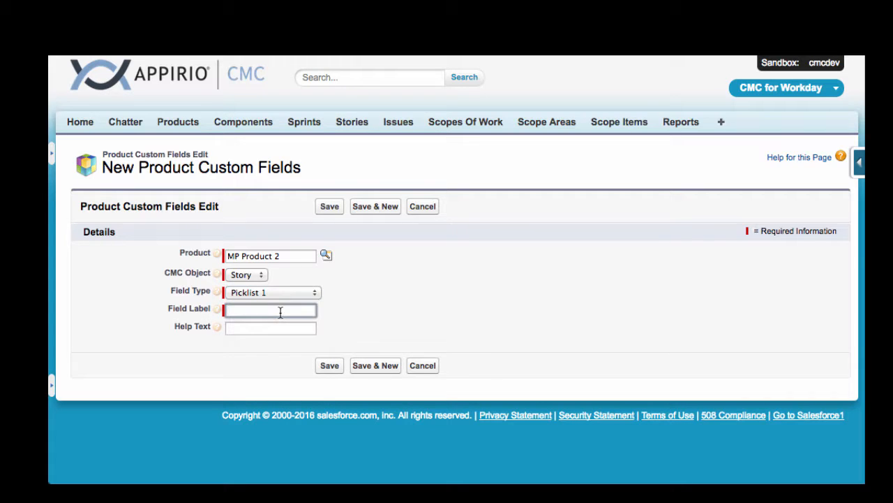
type("Customer Business Un")
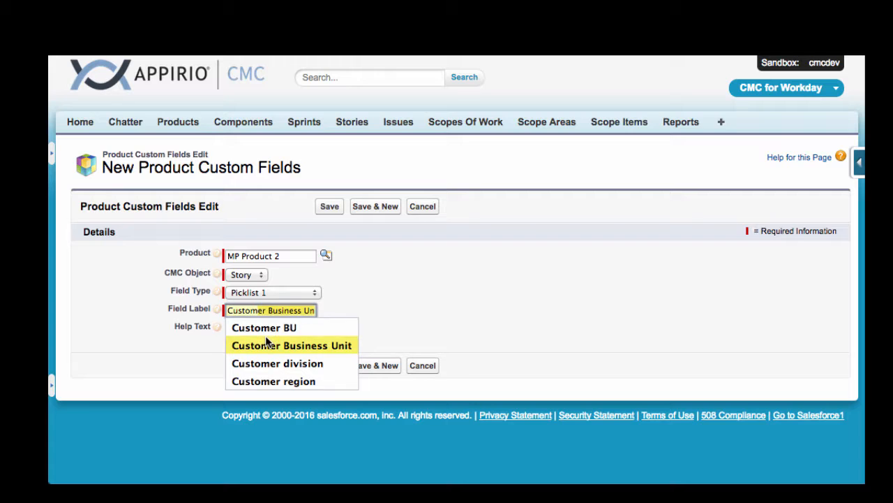
left_click(279, 327)
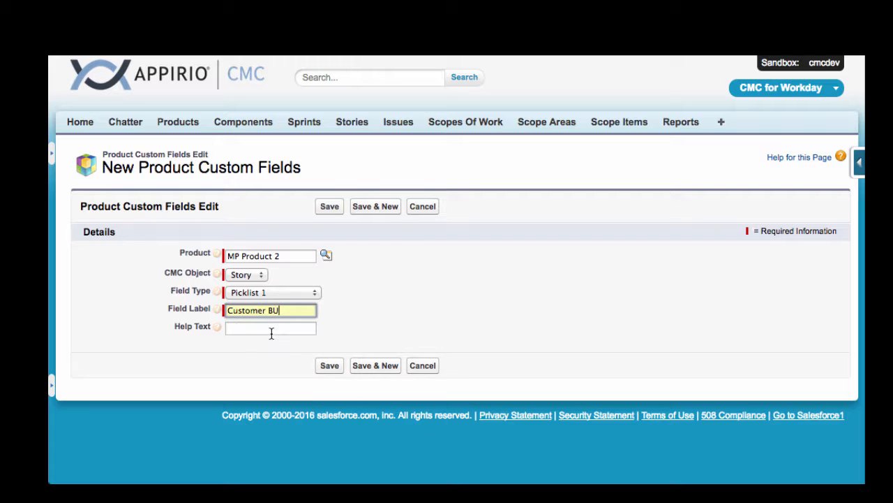
Step: Set the Customer BU field's help text to "Customer business unit that this Story is for" and save the field
left_click(283, 328)
type("C")
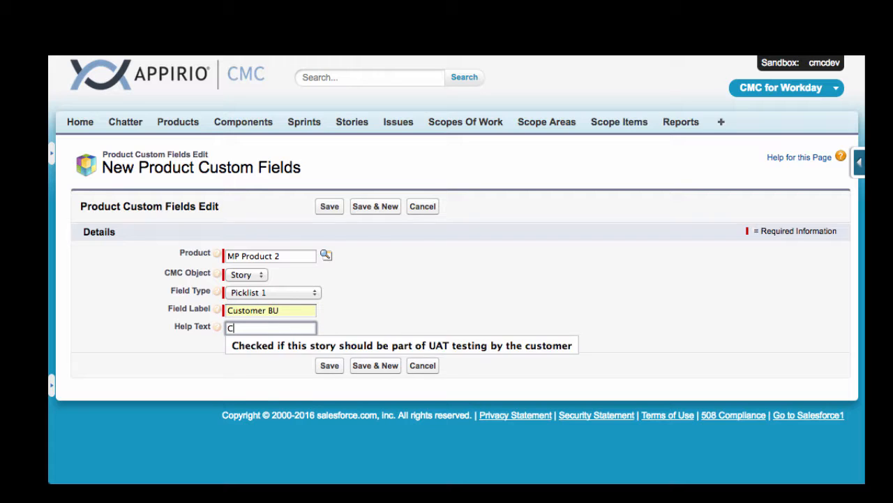
type("ustomer business ")
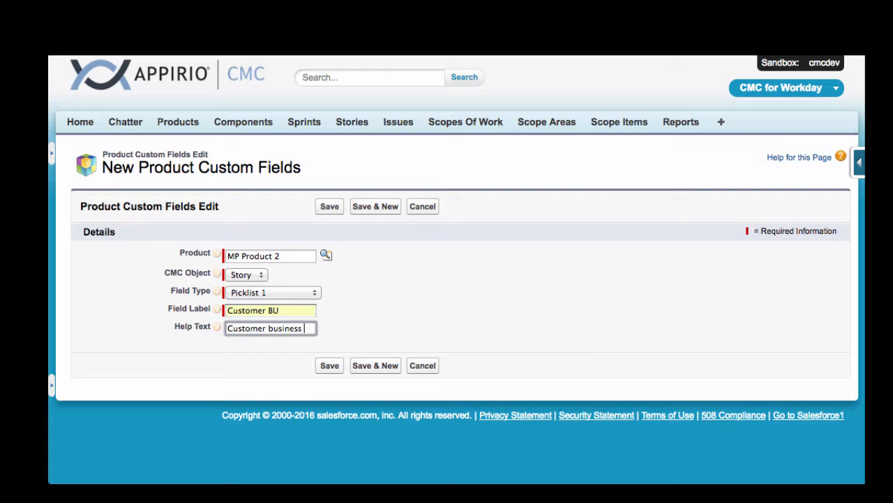
type("unie t")
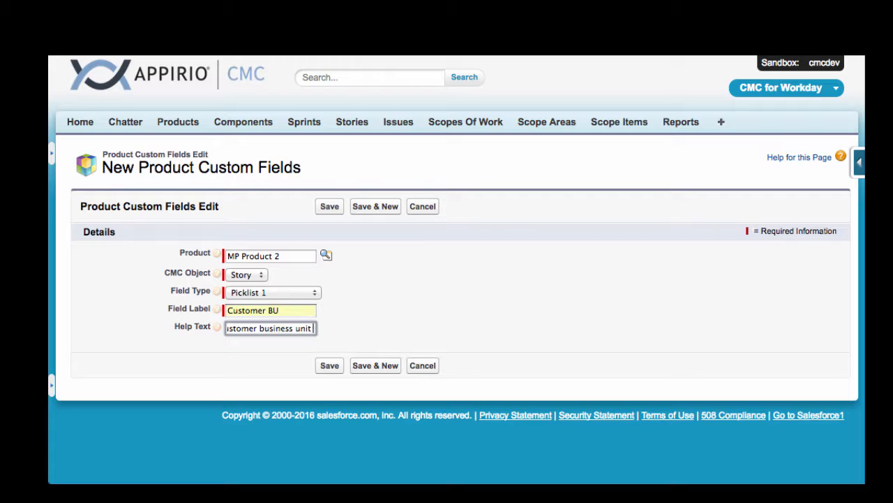
type("hat this Story is for")
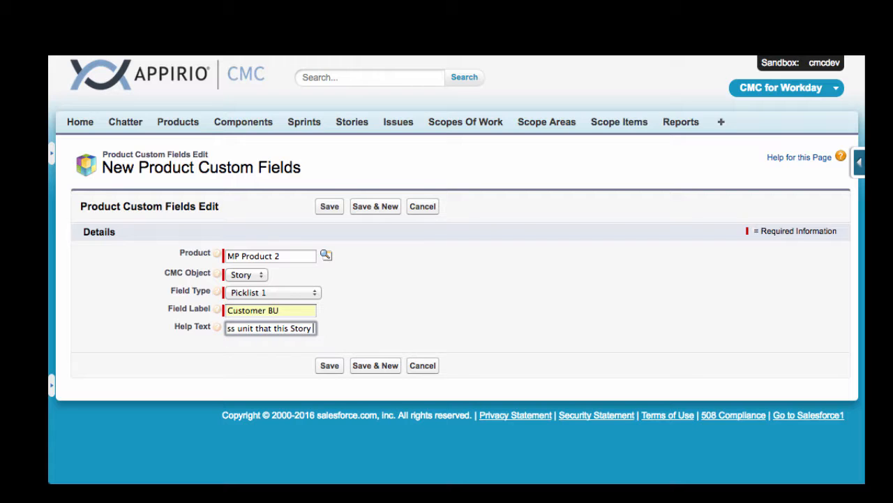
left_click(331, 365)
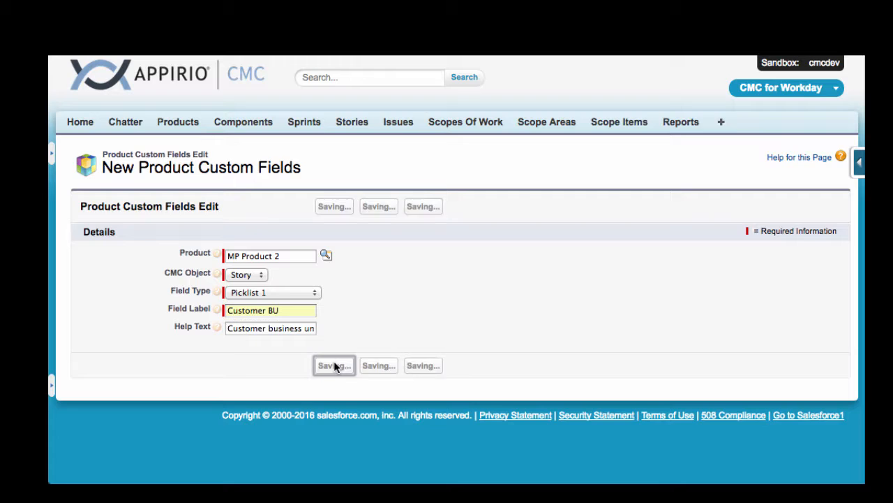
Step: Add the picklist value "Finance" to Custom Picklist 1 of MP Product 2, saving it and starting another new value
left_click(245, 316)
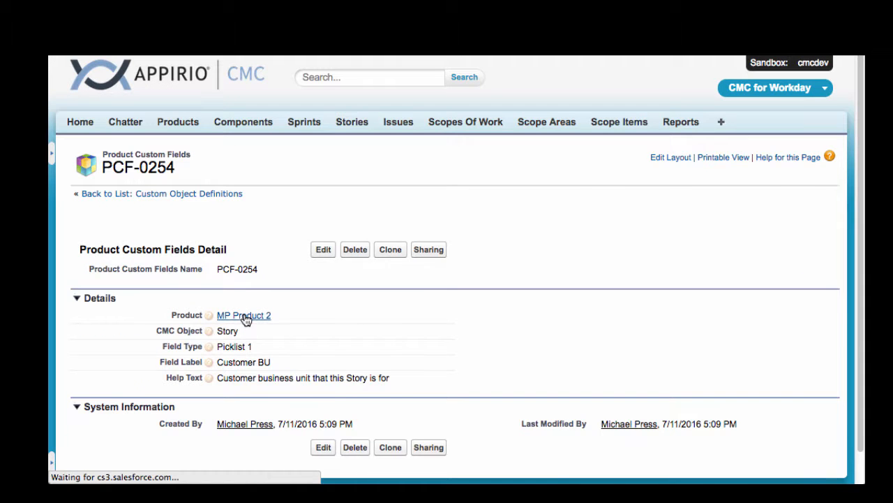
scroll(505, 296, "down", 5)
scroll(504, 294, "down", 10)
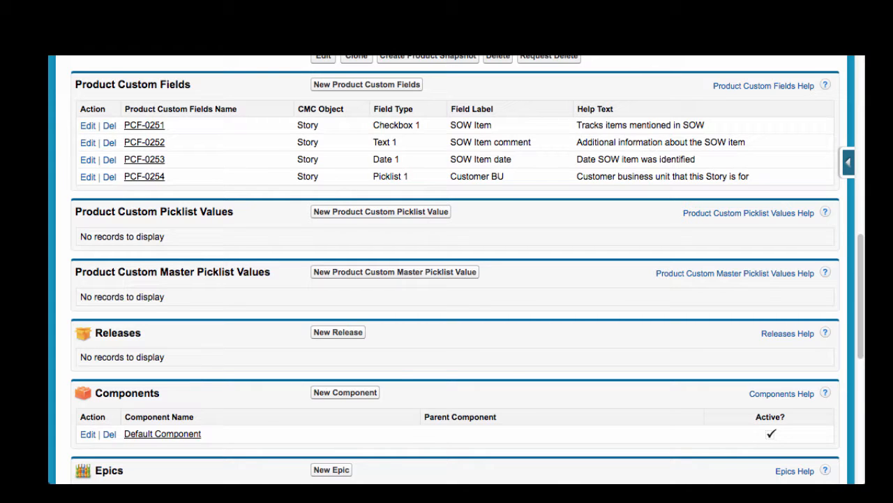
left_click(409, 211)
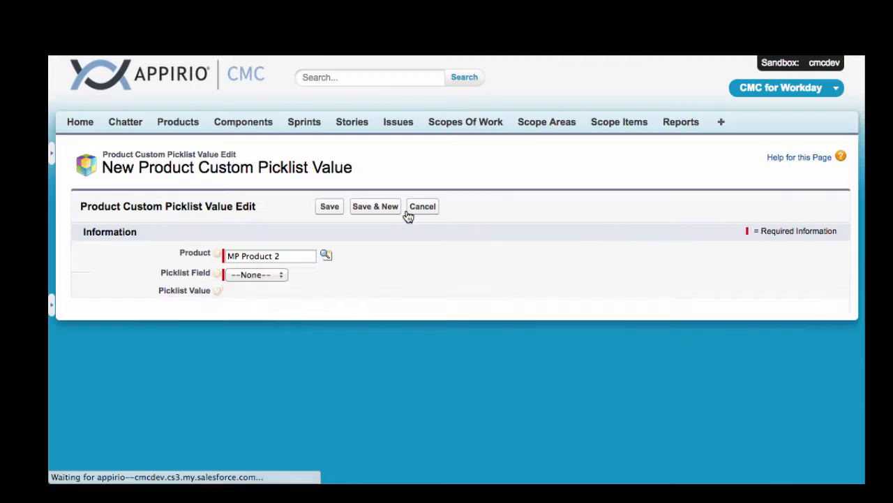
left_click(272, 275)
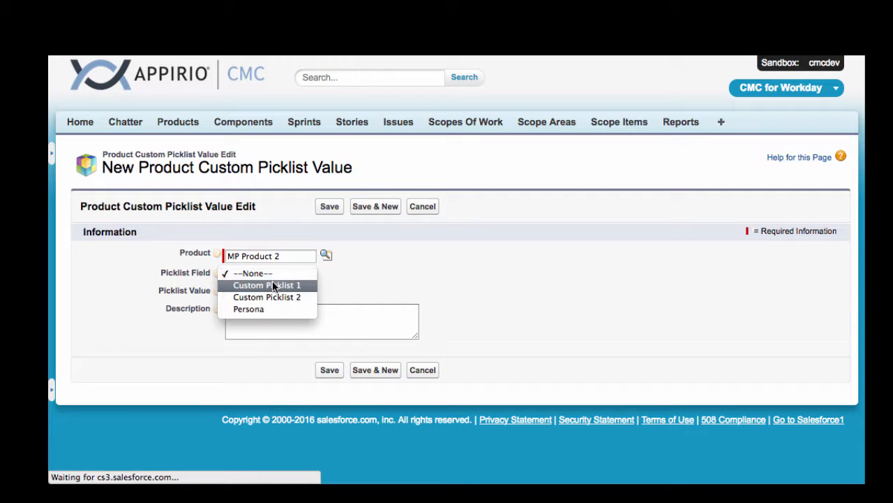
left_click(272, 284)
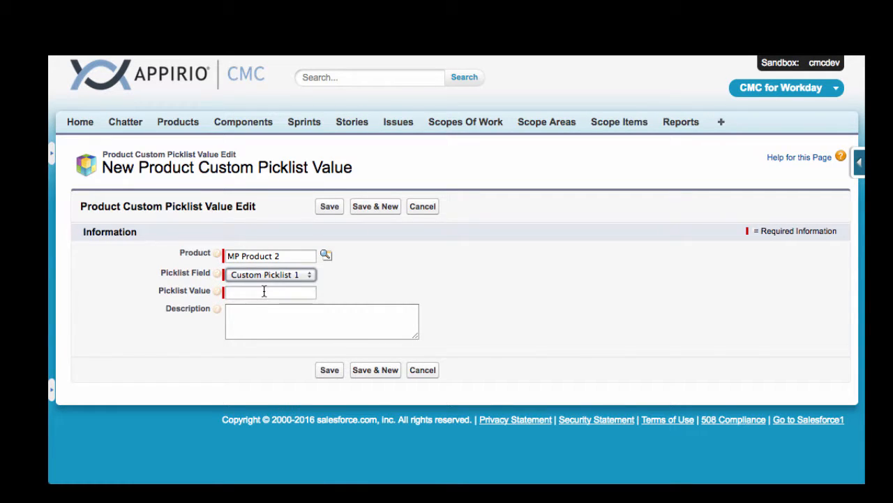
left_click(264, 292)
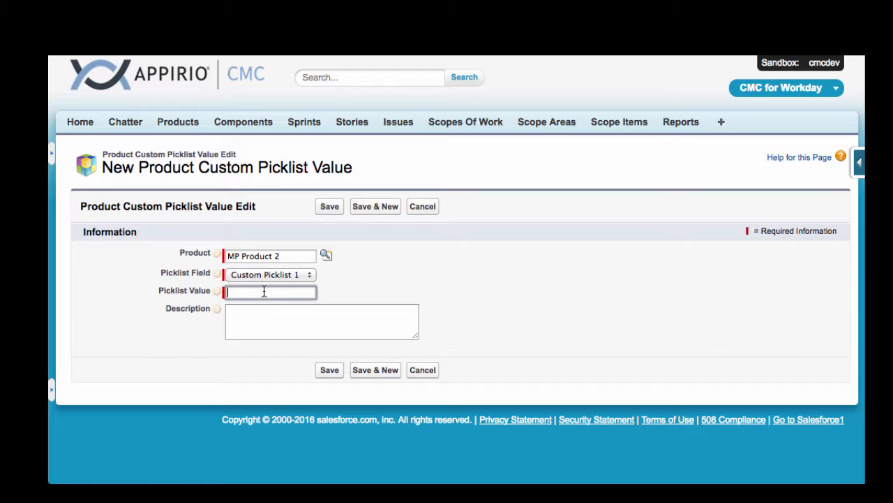
type("Finance")
left_click(366, 205)
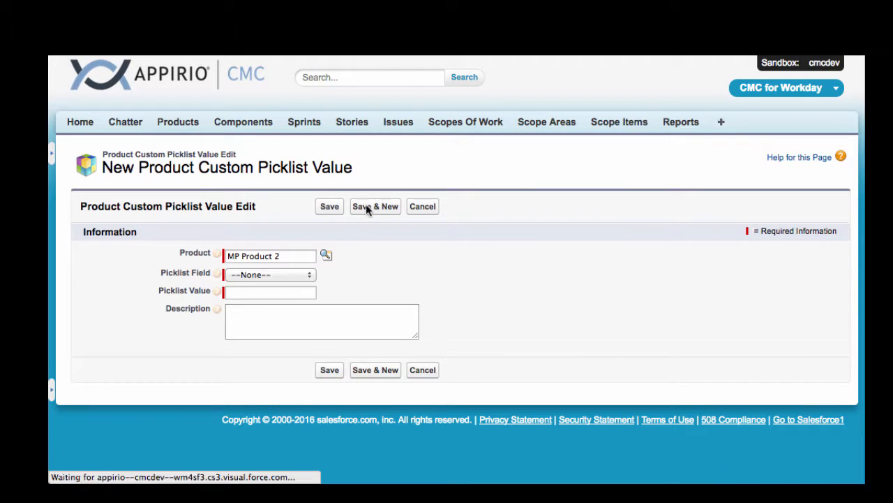
Step: Add the value "HR" to Custom Picklist 1, saving it and starting another new value
left_click(286, 275)
left_click(286, 285)
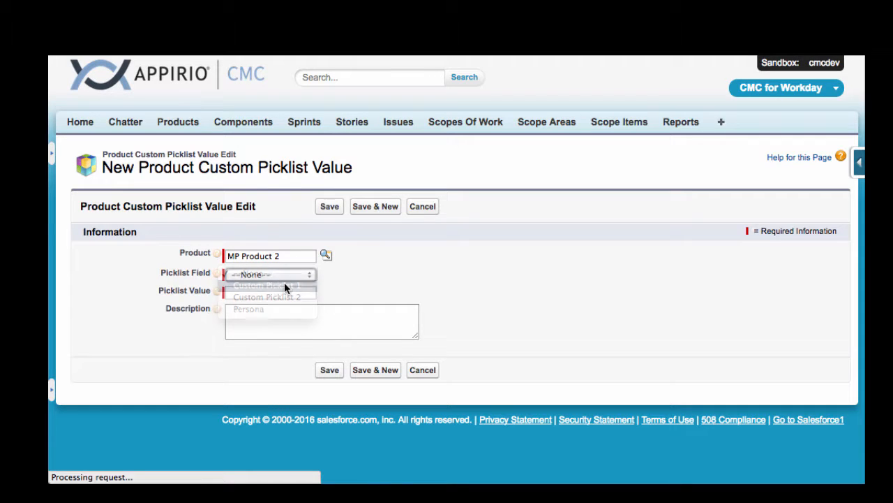
left_click(279, 291)
type("HR")
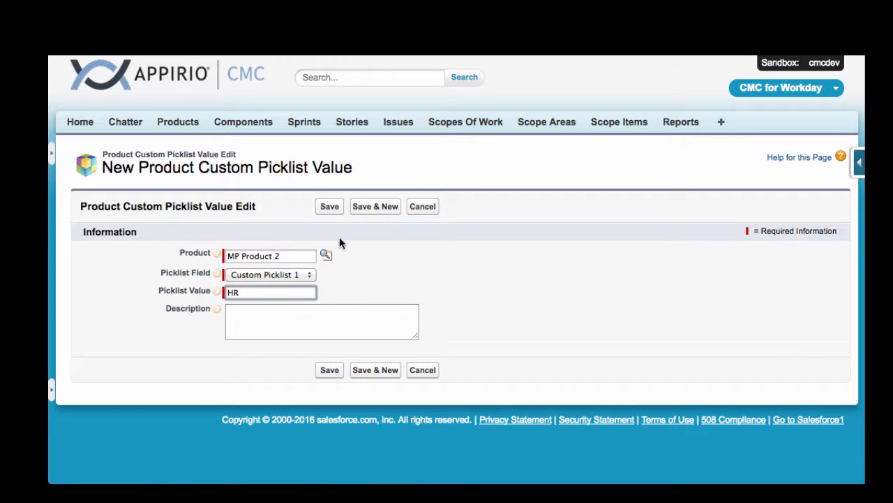
left_click(370, 206)
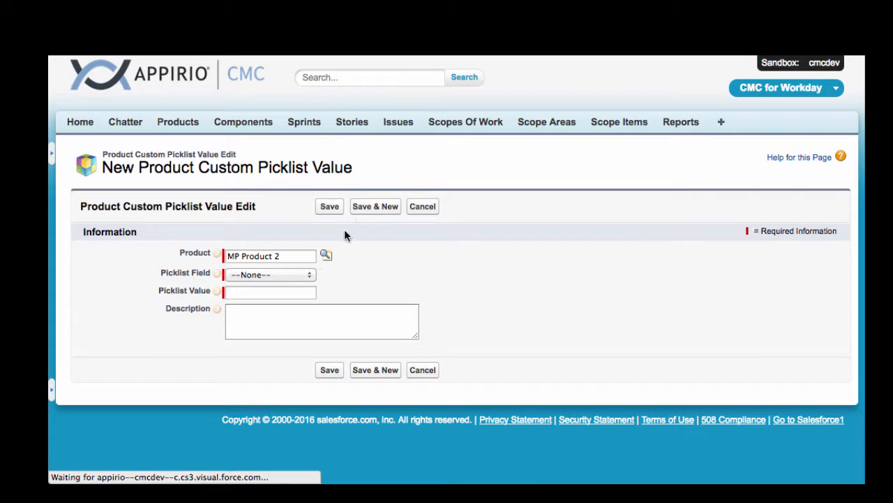
Step: Add the value "Operations" to Custom Picklist 1, save it, and return to the MP Product 2 record
left_click(278, 275)
left_click(279, 285)
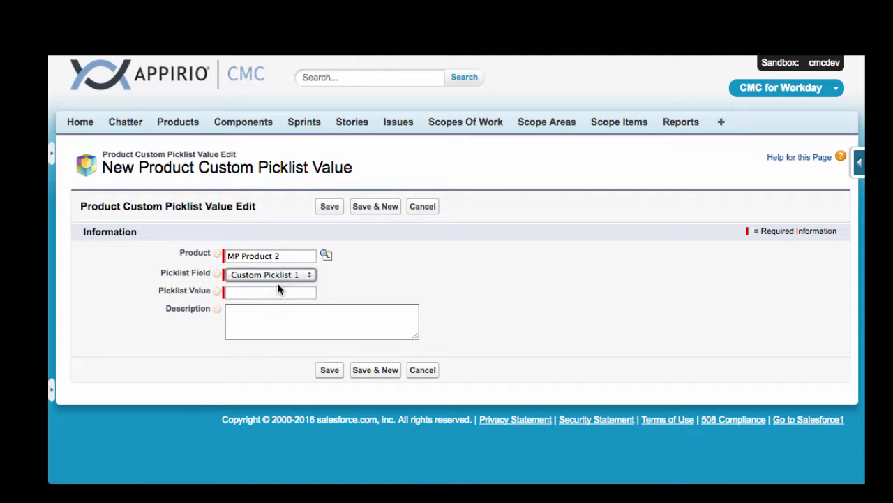
left_click(282, 293)
type("Operations")
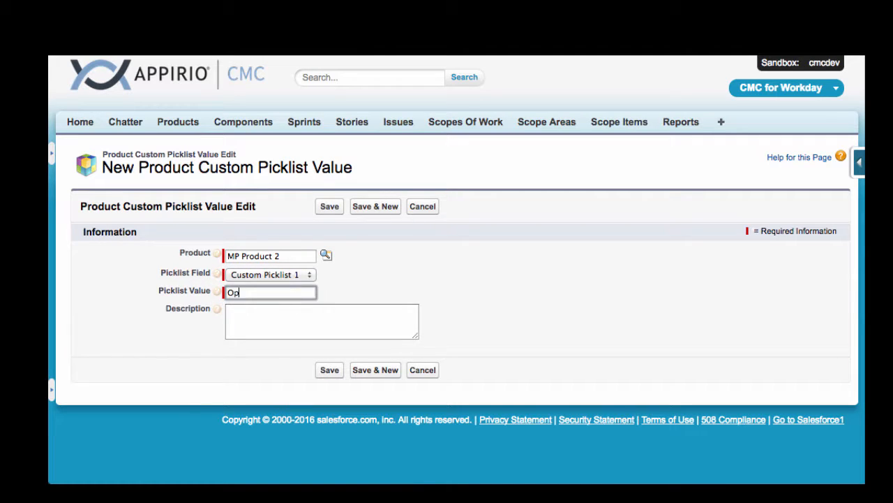
left_click(328, 370)
left_click(252, 305)
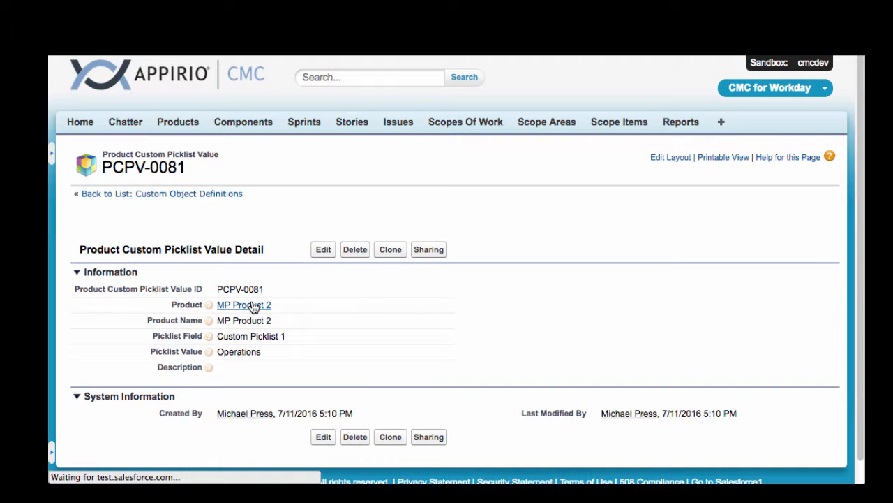
scroll(495, 345, "down", 10)
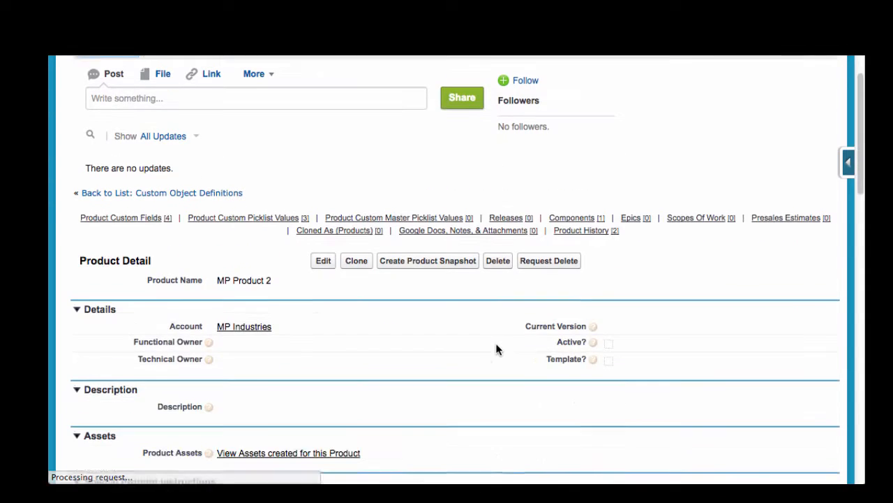
scroll(497, 349, "down", 2)
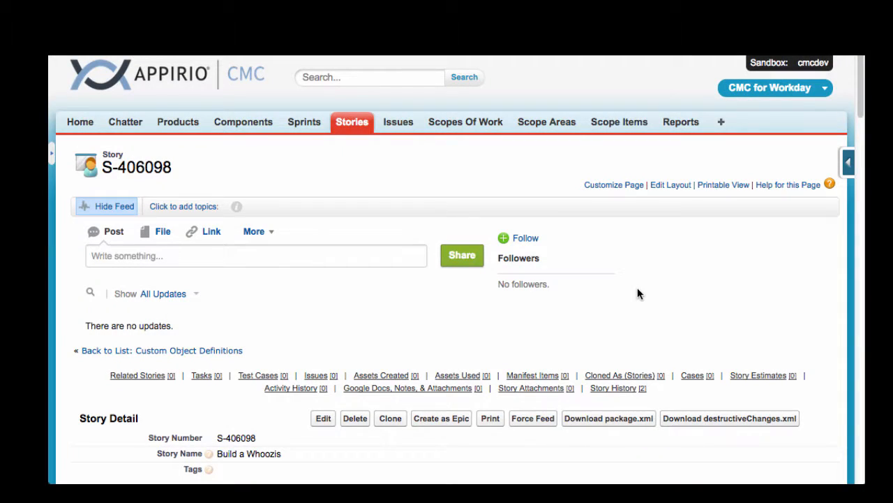
Step: Edit the story "Build a Whoozis" to set its Customer BU to Finance, and save the story
scroll(637, 289, "down", 13)
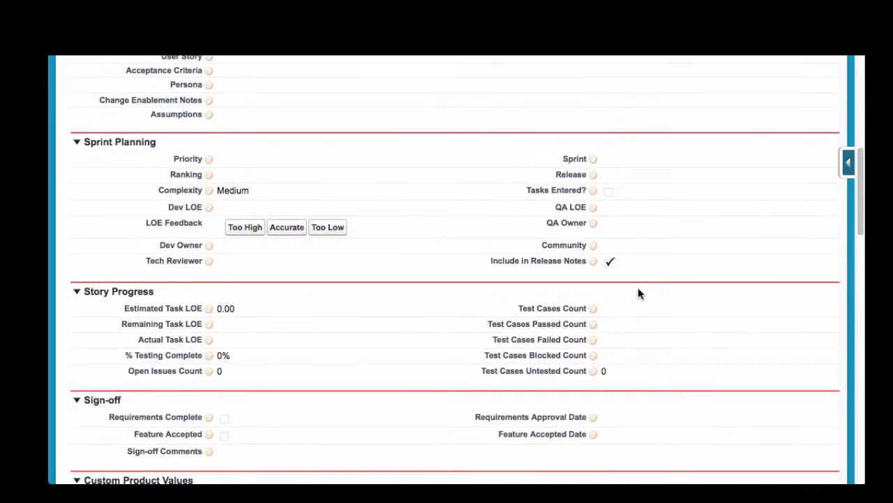
scroll(638, 288, "down", 2)
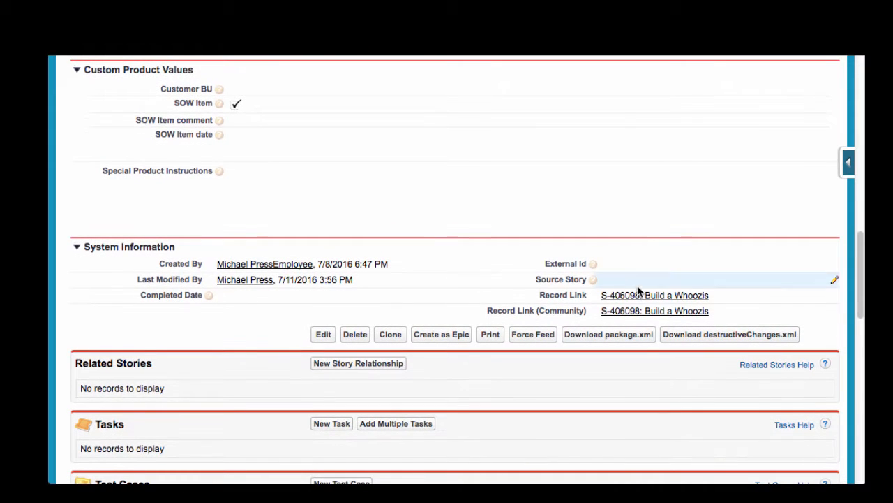
mouse_move(221, 93)
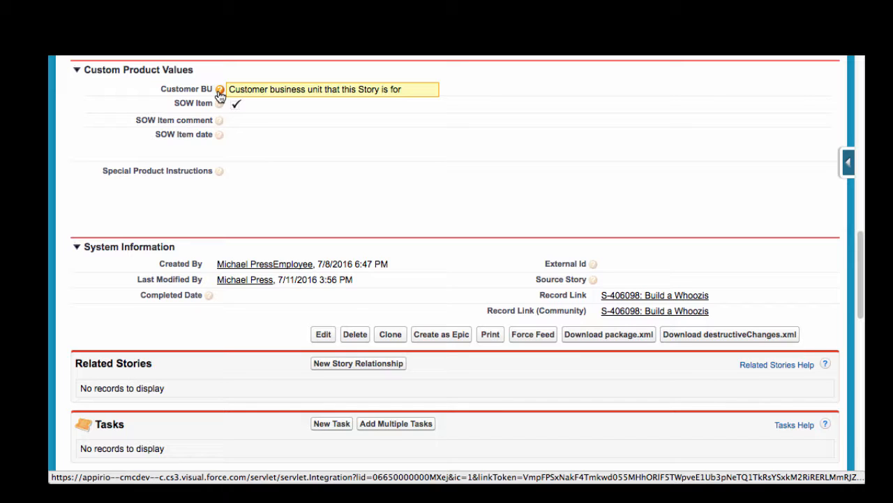
left_click(321, 334)
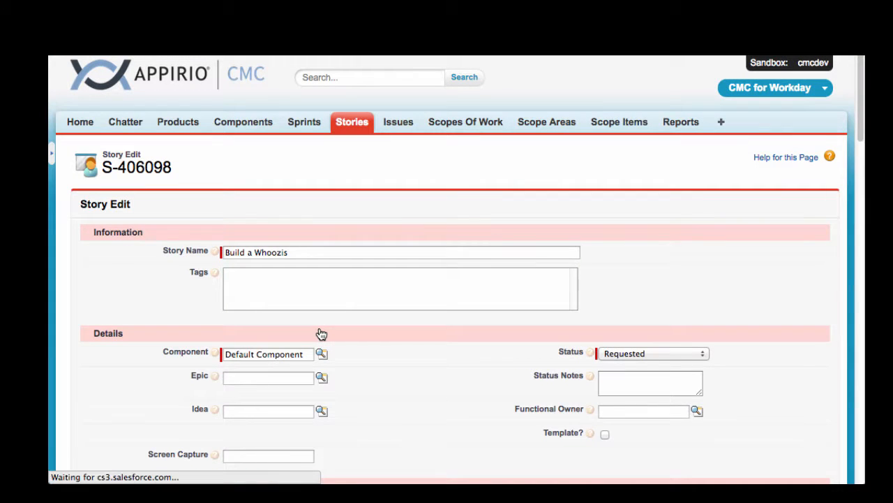
scroll(321, 333, "down", 10)
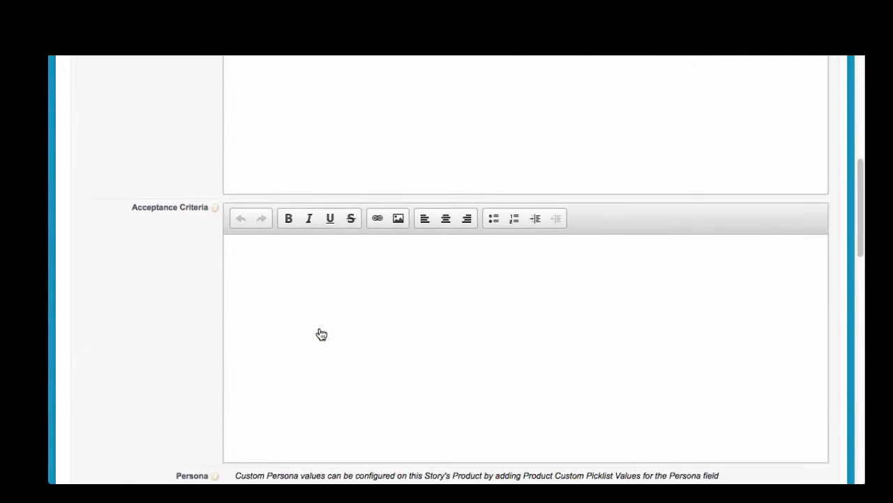
scroll(321, 334, "down", 10)
scroll(321, 333, "down", 2)
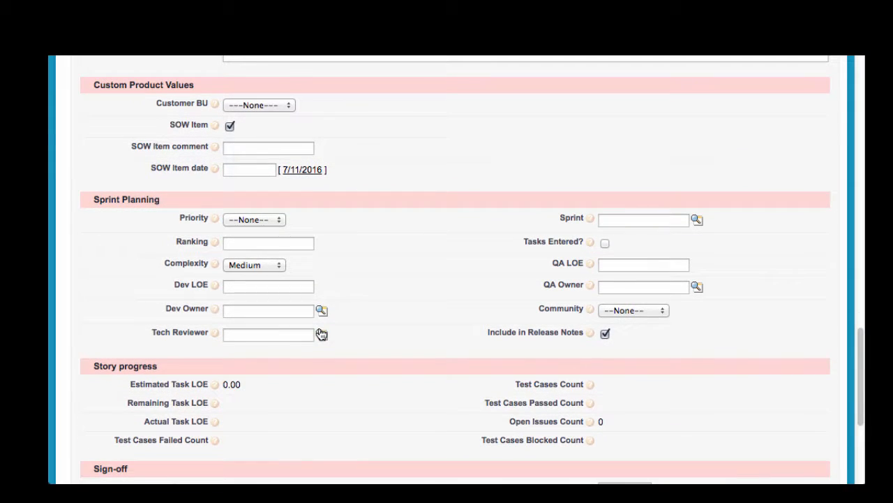
left_click(273, 103)
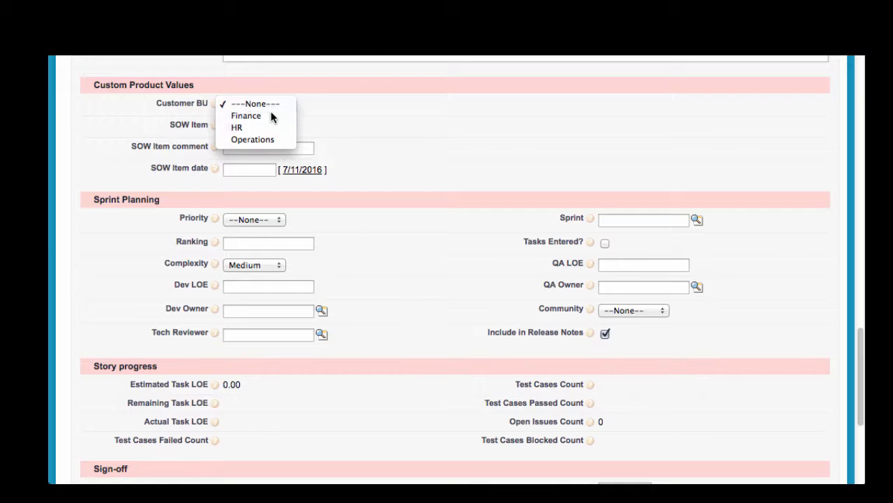
left_click(271, 115)
scroll(404, 193, "down", 7)
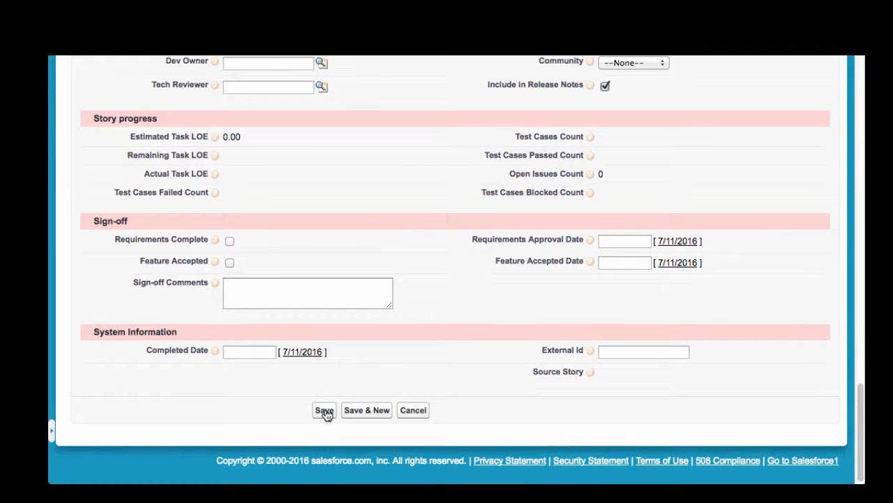
left_click(324, 409)
Step: Review the saved story "Build a Whoozis", including the Persona field in its Description section
scroll(505, 336, "down", 20)
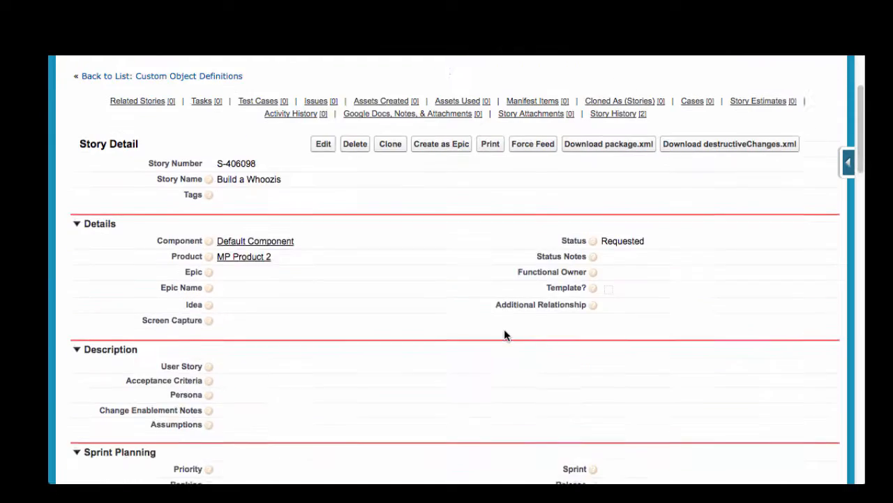
scroll(506, 336, "down", 4)
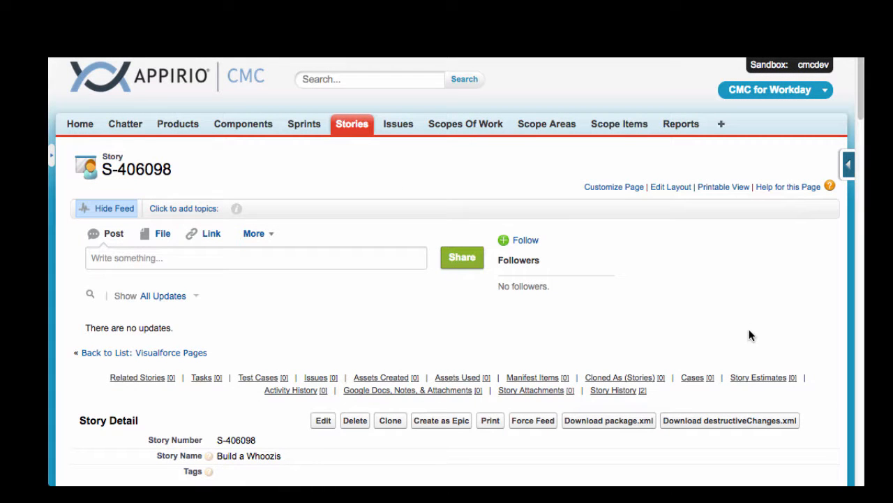
scroll(750, 335, "down", 10)
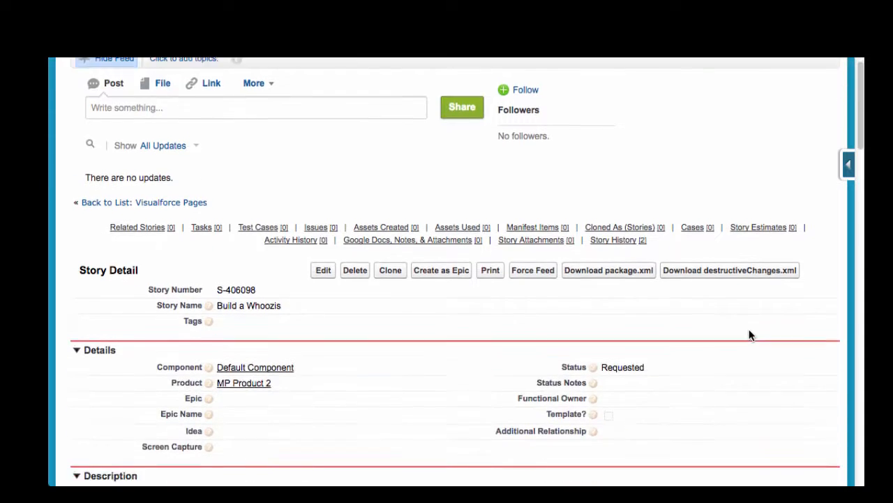
scroll(749, 335, "down", 1)
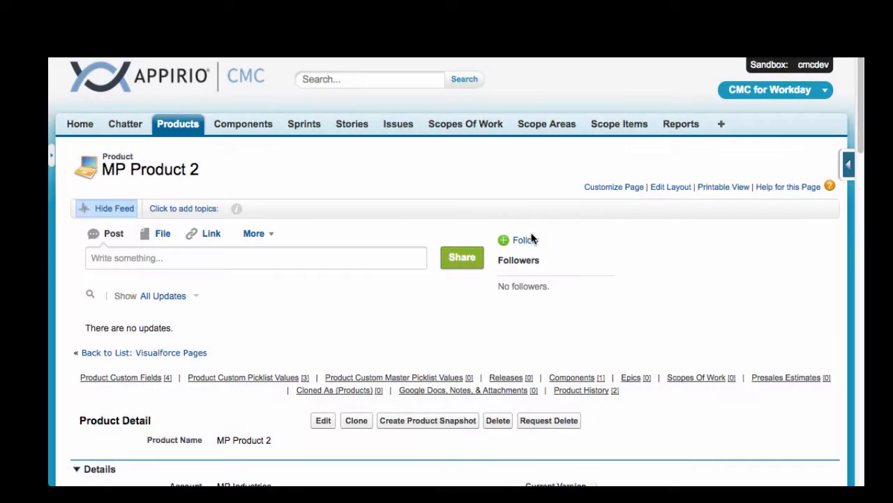
Step: Add the Persona picklist value "Project Manager" to MP Product 2, saving it and starting another new value
scroll(530, 237, "down", 5)
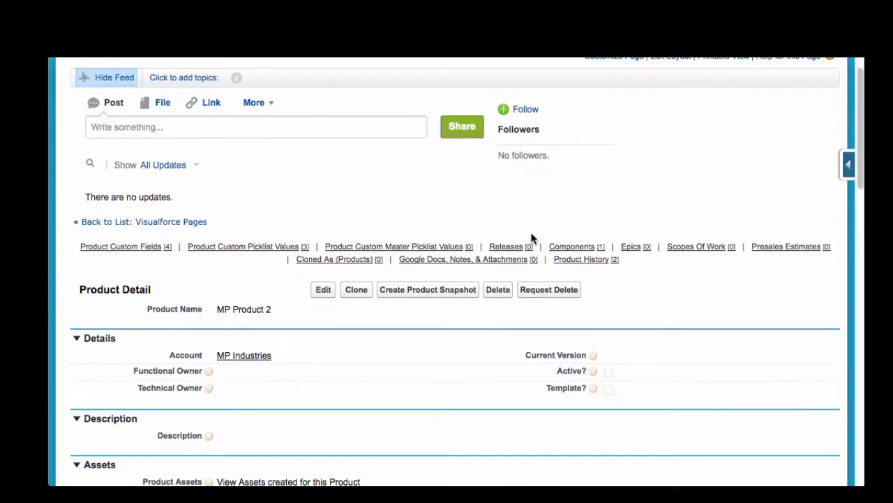
scroll(531, 238, "down", 6)
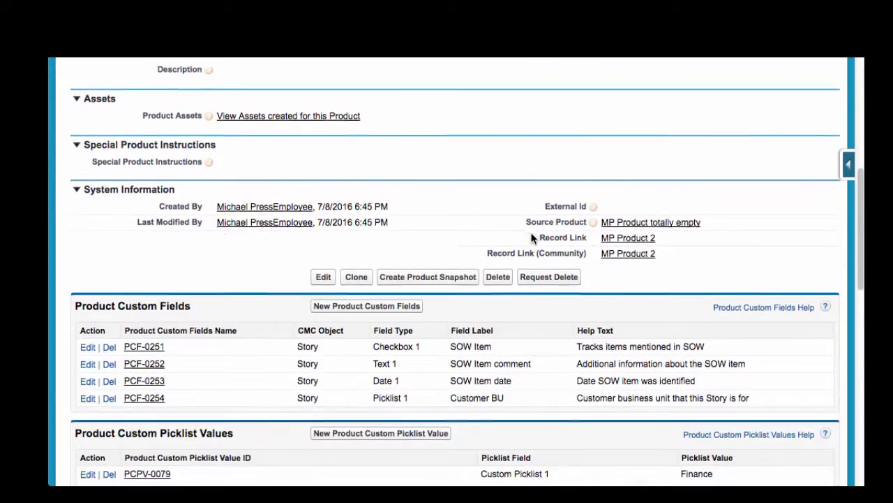
scroll(531, 238, "down", 2)
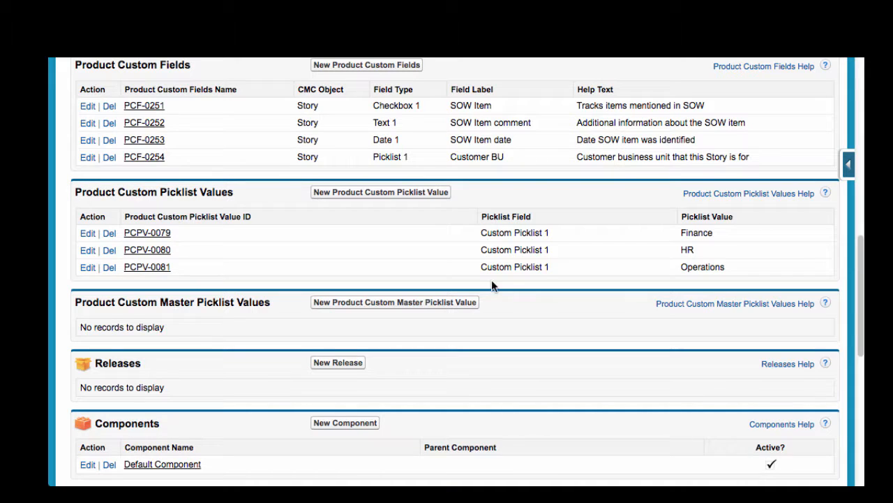
left_click(397, 193)
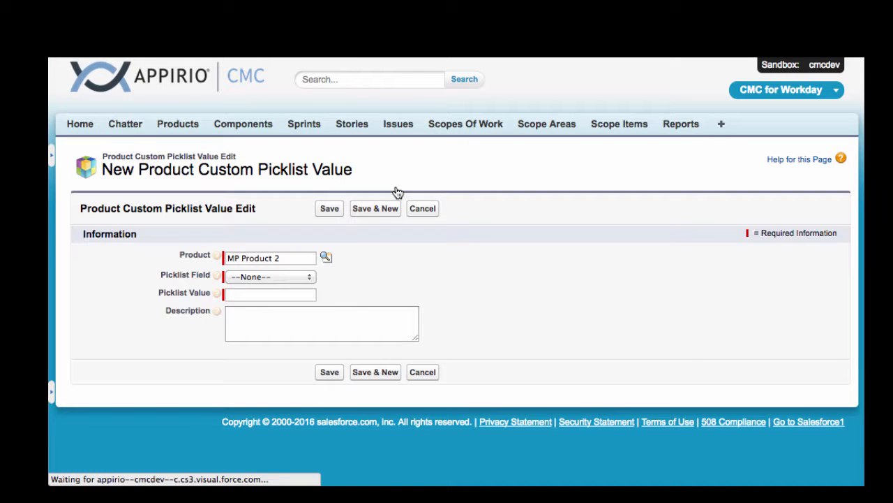
left_click(305, 278)
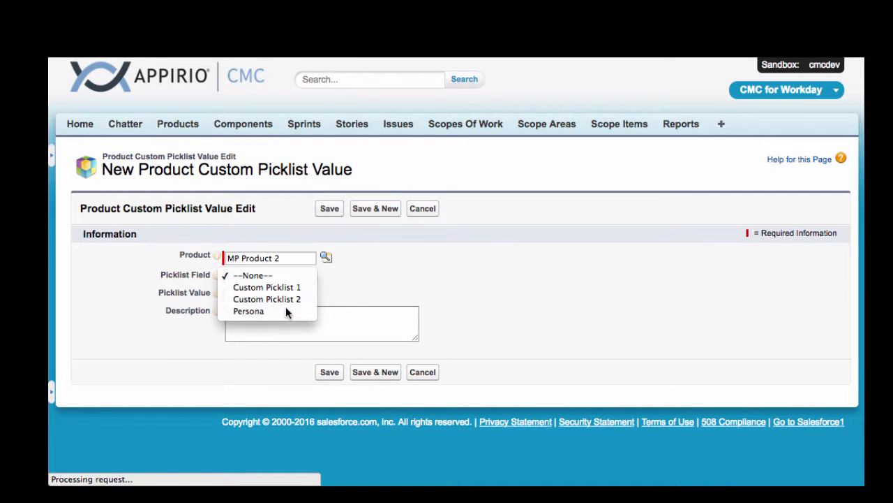
left_click(286, 309)
left_click(267, 294)
type("Proje")
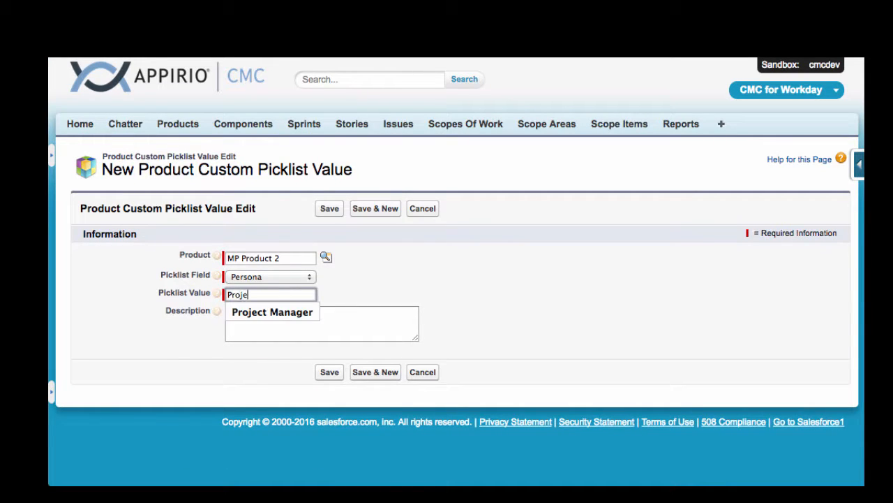
type("ct Manager")
left_click(366, 207)
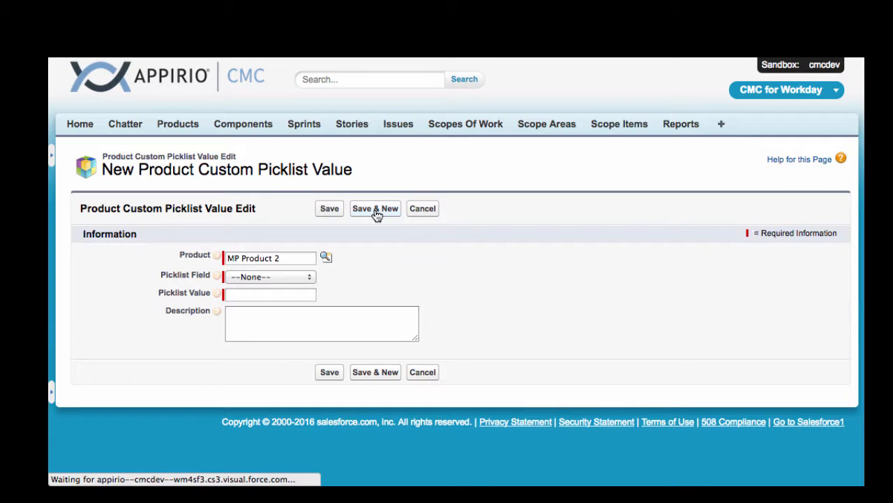
Step: Add the Persona picklist value "Business Analyst" to MP Product 2, saving it and starting another new value
left_click(289, 276)
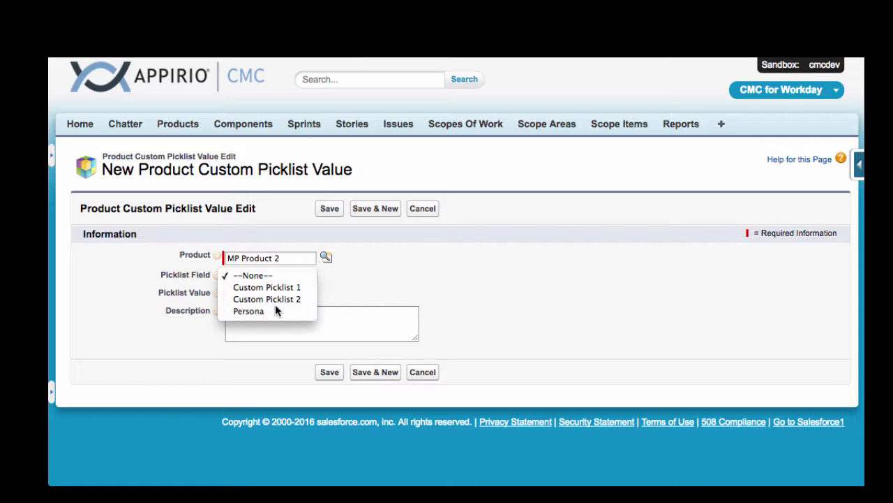
left_click(275, 311)
left_click(277, 294)
type("Bus")
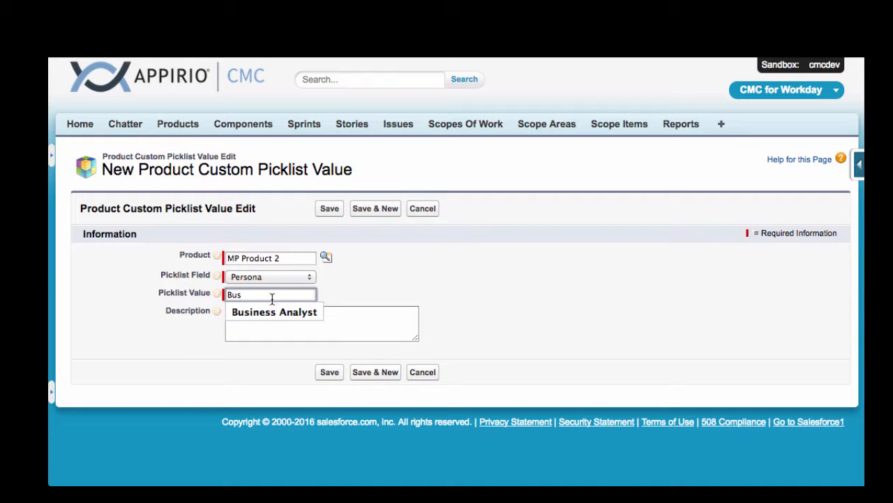
left_click(274, 312)
left_click(369, 207)
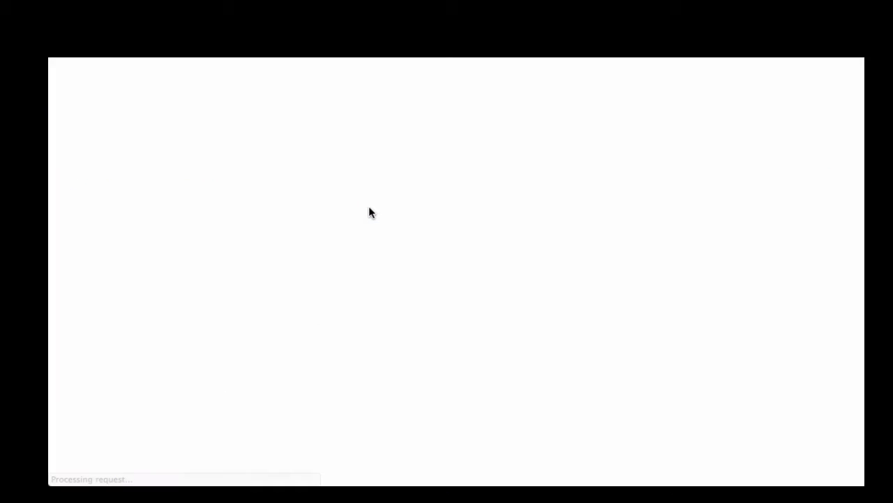
Step: Add the Persona picklist value "Case Worker" to MP Product 2 and save it
left_click(285, 277)
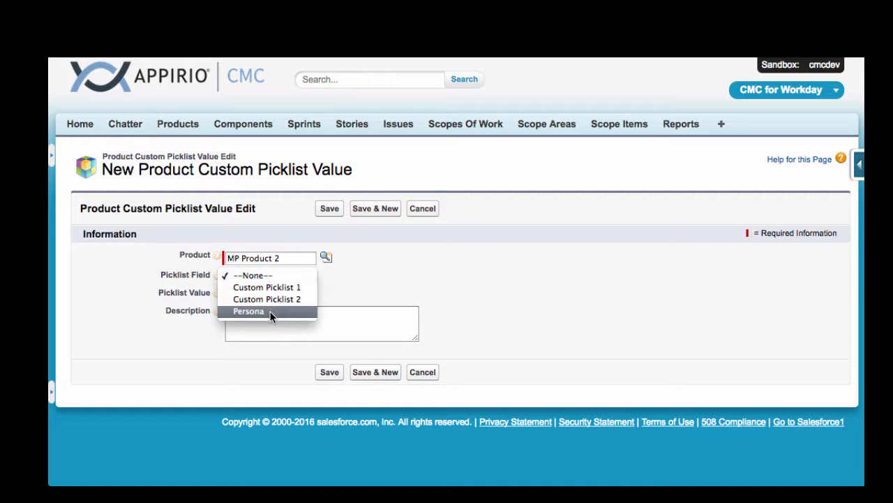
left_click(271, 313)
left_click(285, 294)
type("Case")
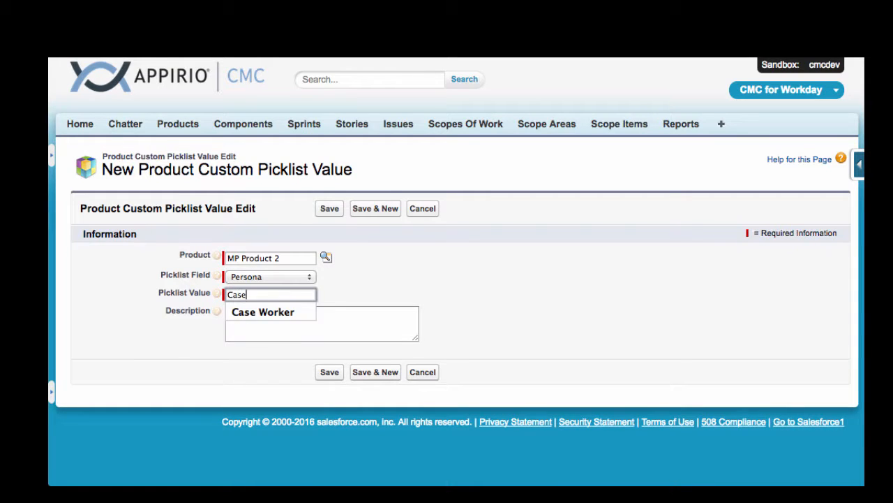
left_click(277, 313)
left_click(331, 372)
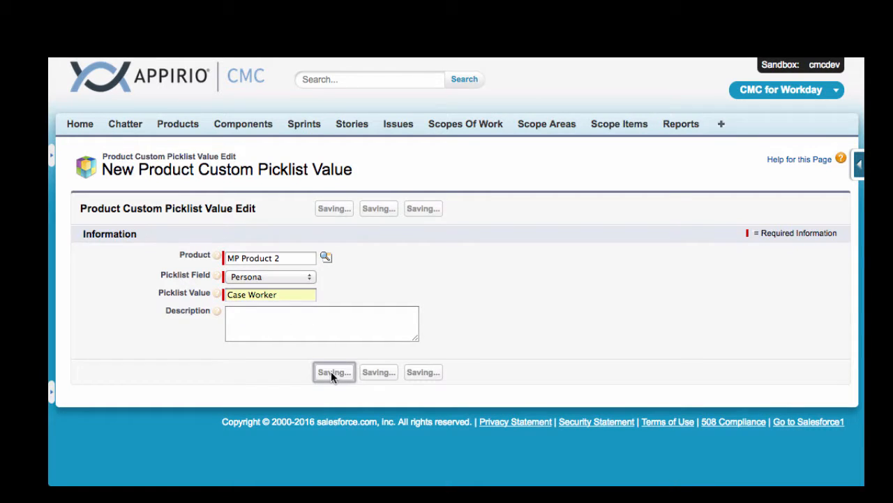
Step: Return to the MP Product 2 record and show the full list of its product custom picklist values
scroll(409, 402, "down", 1)
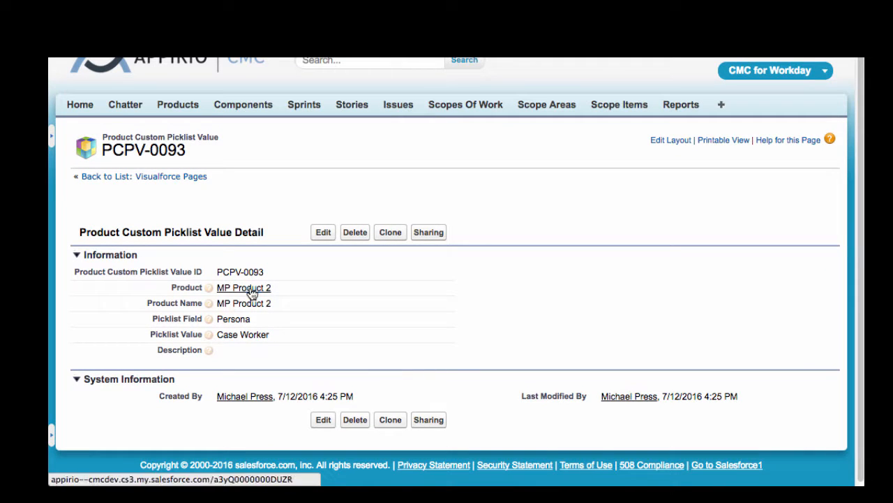
left_click(250, 289)
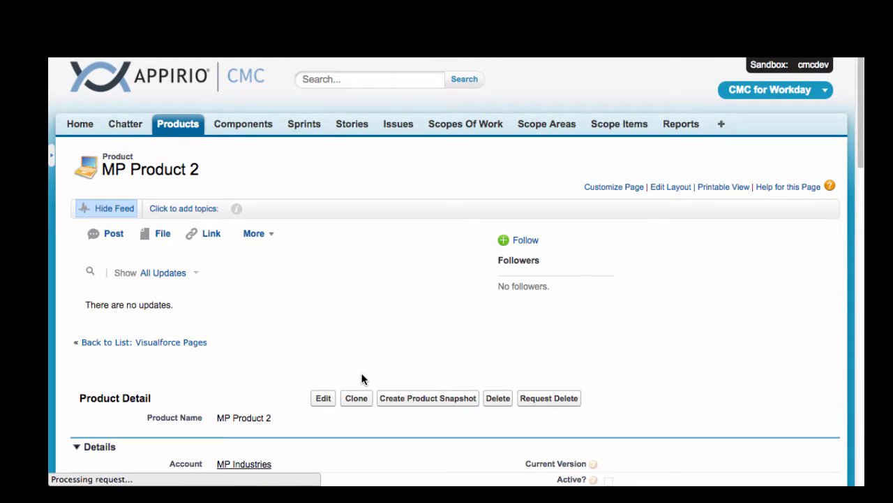
scroll(362, 379, "down", 10)
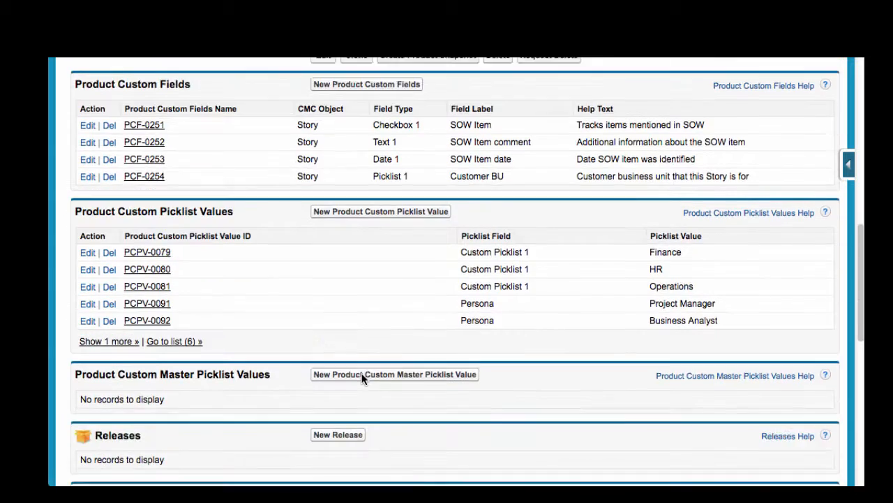
scroll(363, 378, "down", 1)
scroll(362, 378, "up", 1)
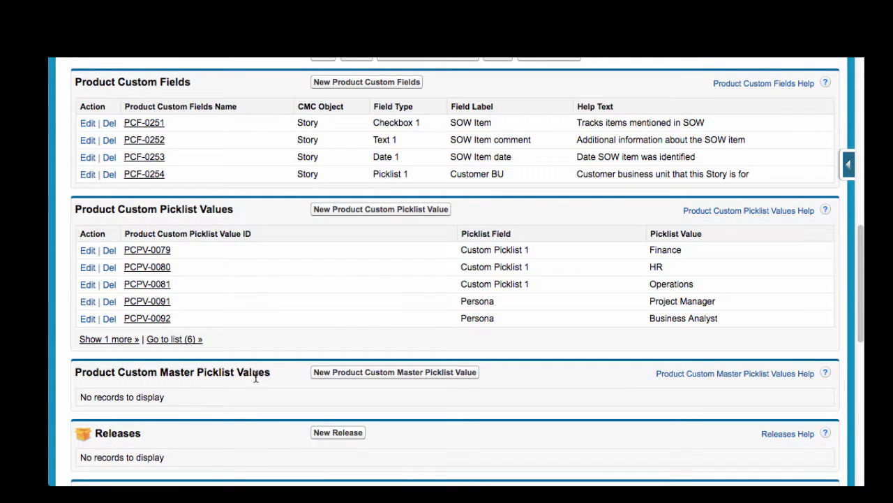
left_click(118, 338)
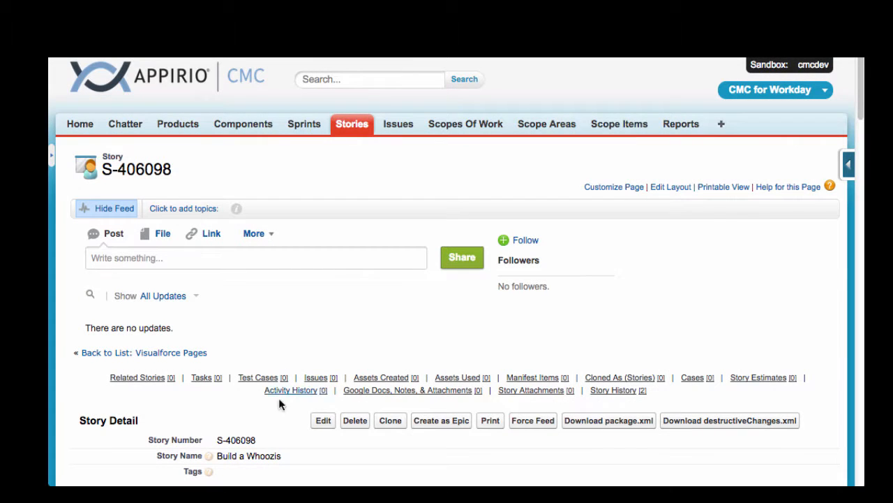
Step: Edit the story "Build a Whoozis" to add Business Analyst and Case Worker to its chosen personas, and save the story
left_click(321, 420)
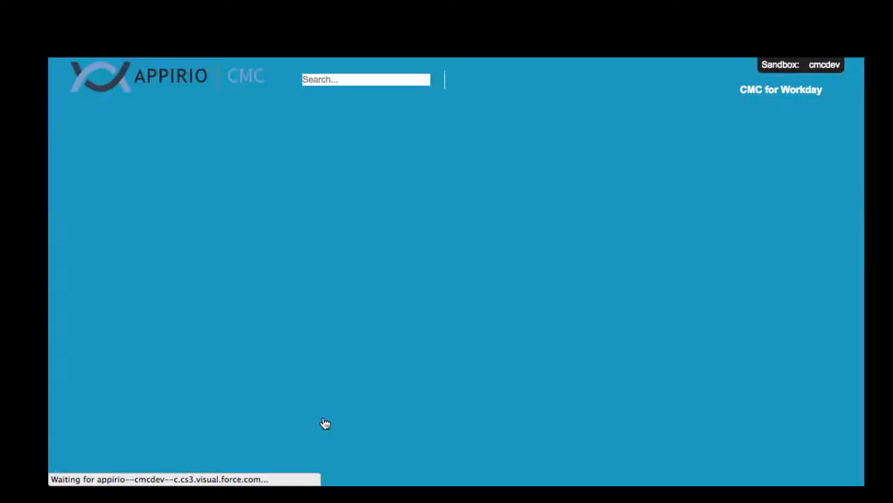
scroll(324, 423, "down", 15)
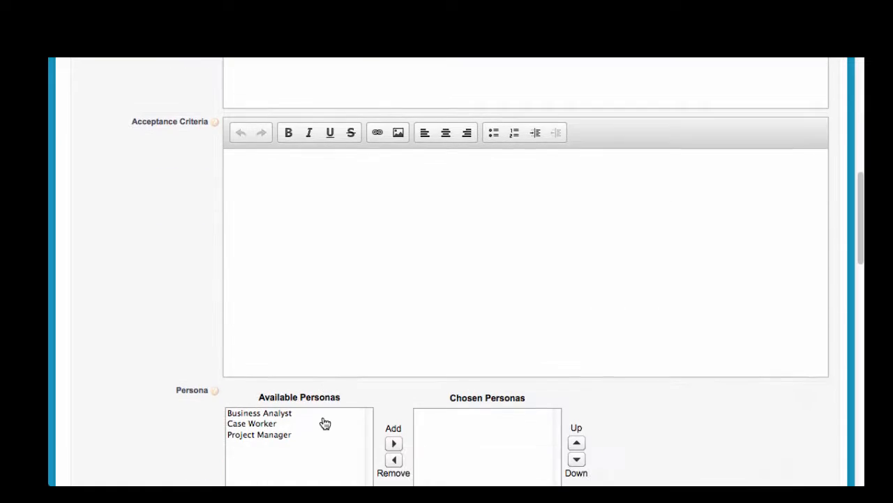
scroll(325, 423, "down", 3)
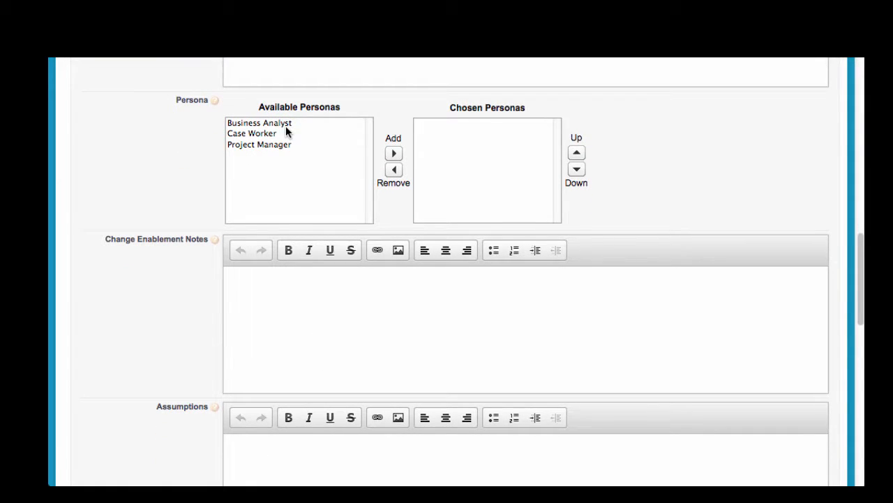
left_click(286, 124)
left_click(286, 134, "shift")
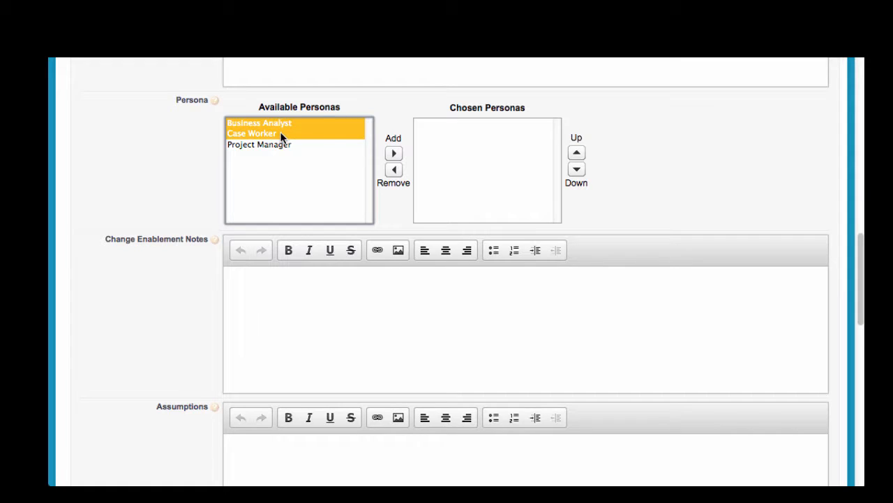
left_click(394, 153)
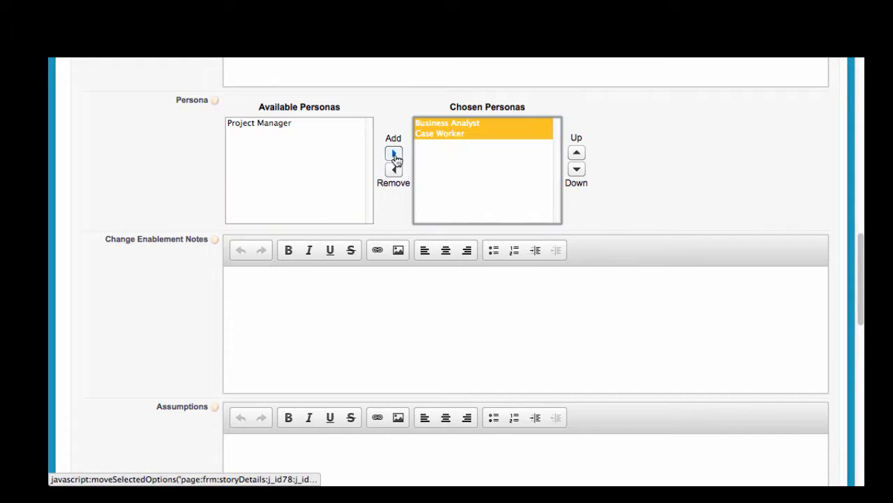
left_click(617, 167)
scroll(616, 169, "down", 5)
scroll(616, 170, "down", 5)
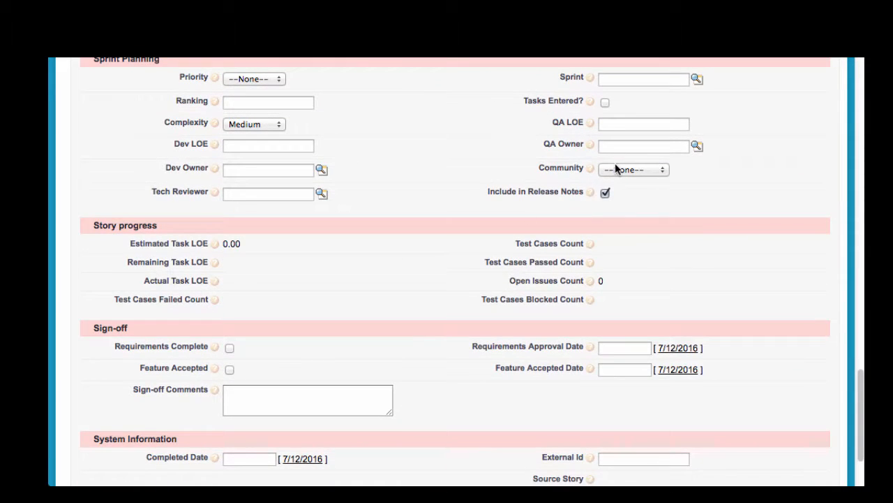
scroll(616, 170, "down", 2)
left_click(322, 412)
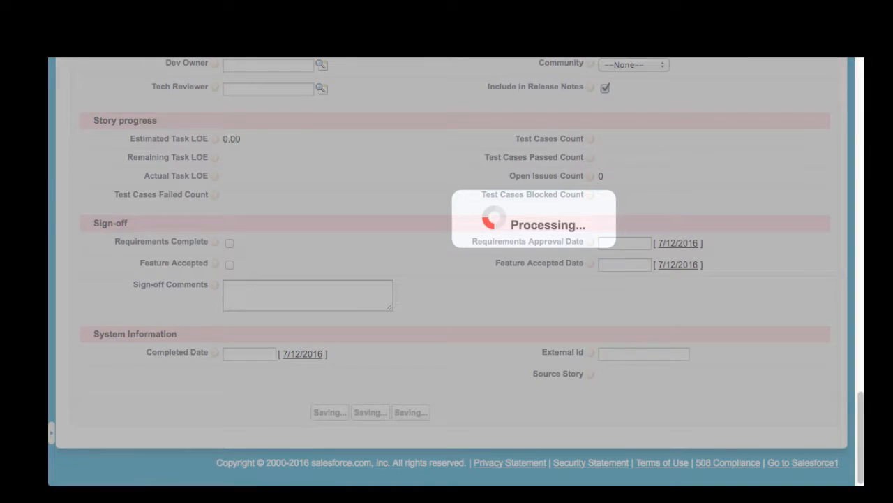
Step: Start a new product custom field on MP Product 2 for stories, with field type Master Picklist and label "Animal"
scroll(389, 305, "down", 7)
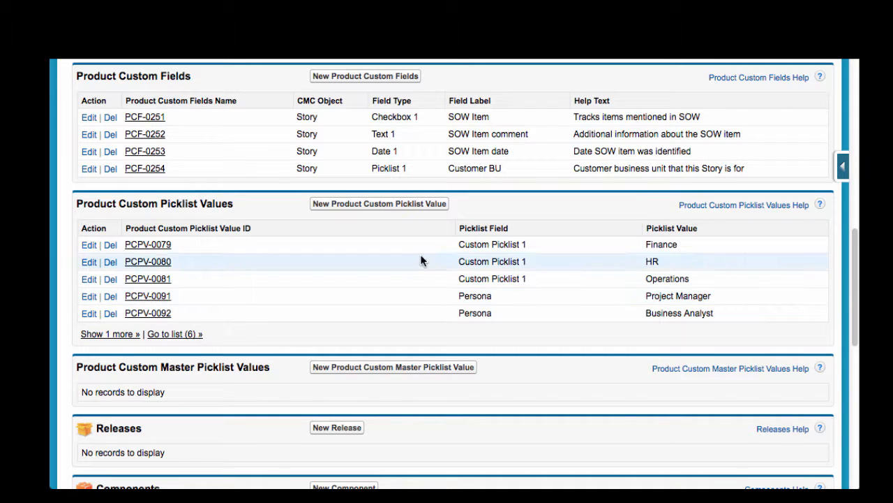
left_click(349, 79)
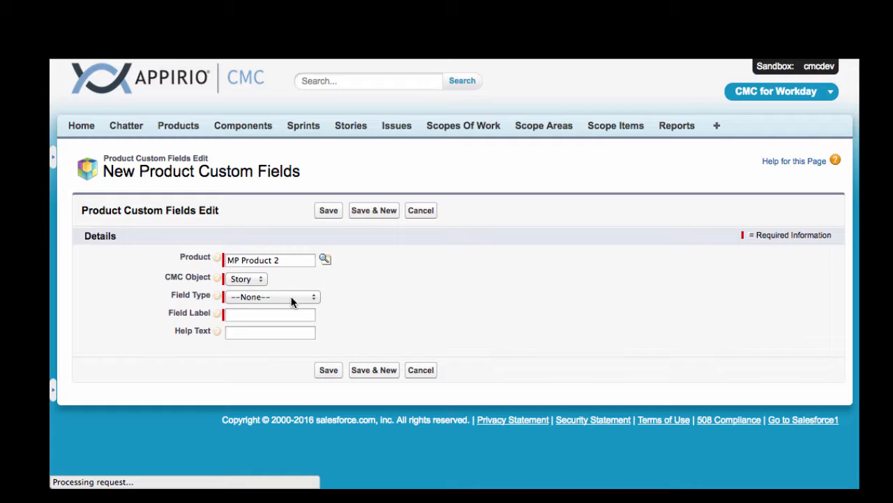
left_click(292, 300)
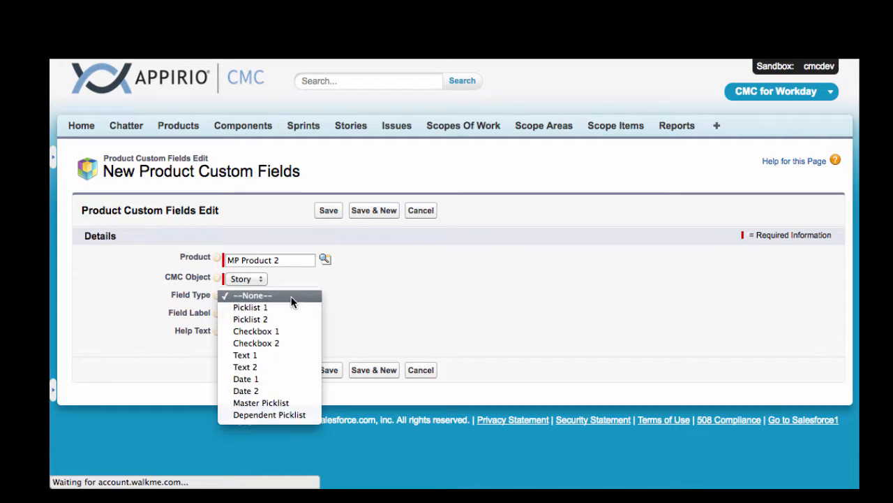
left_click(280, 403)
left_click(259, 314)
type("Anima")
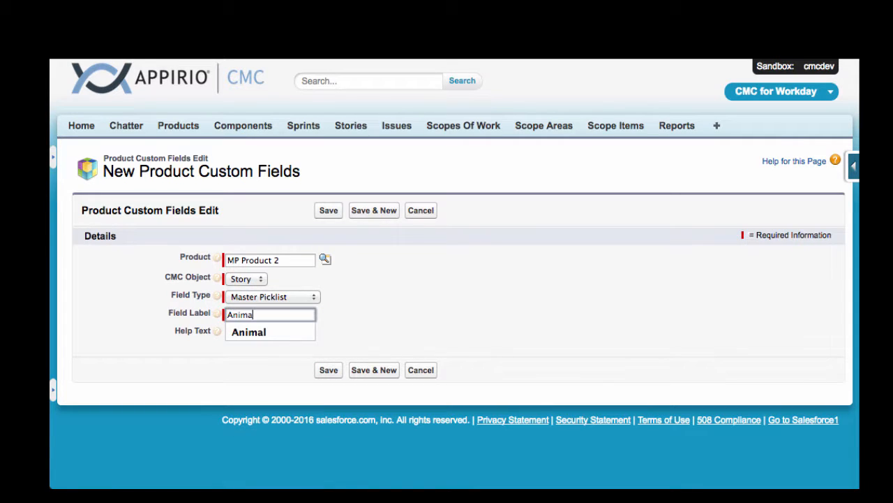
type("l")
Step: Give the Animal field the help text "Type of animal", saving it and starting another new custom field
left_click(298, 332)
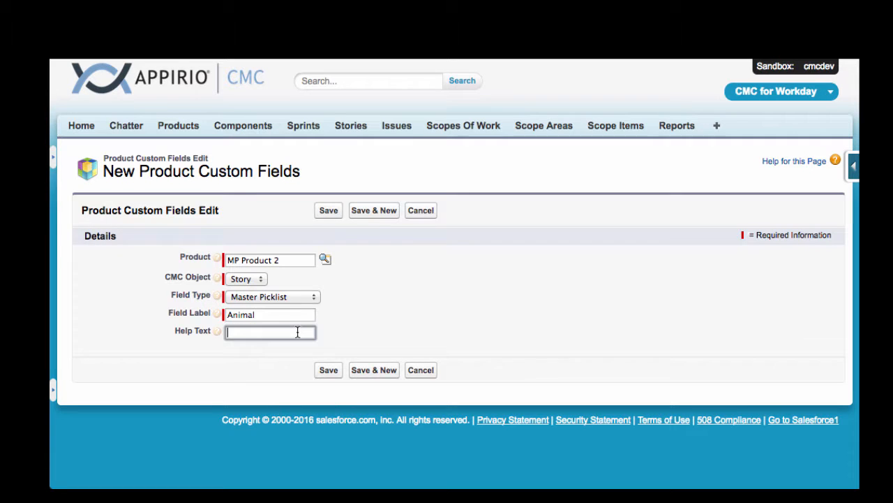
type("Type of animal")
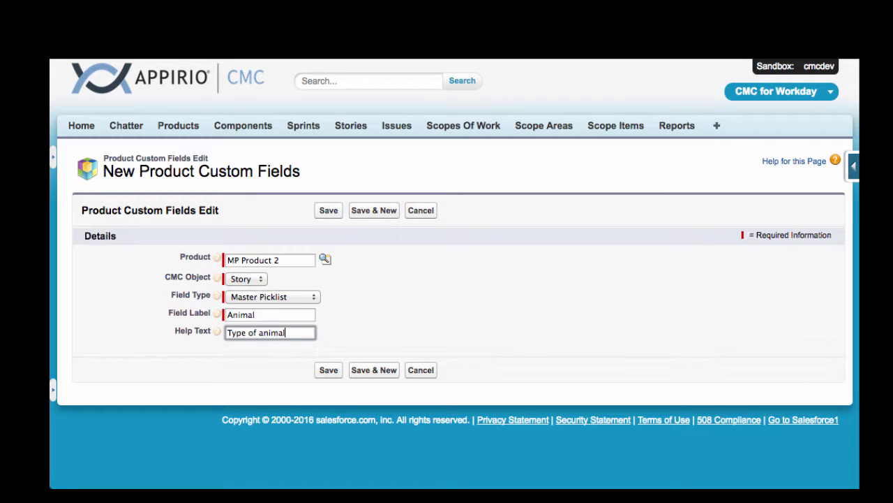
left_click(370, 213)
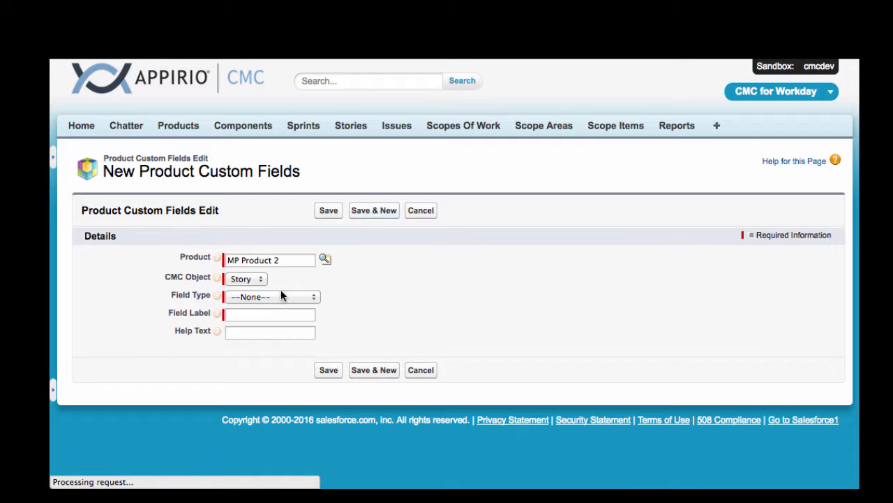
Step: Create a Dependent Picklist field labelled "Breed" with help text "Breed of animal", save it, and return to MP Product 2
left_click(279, 296)
left_click(271, 415)
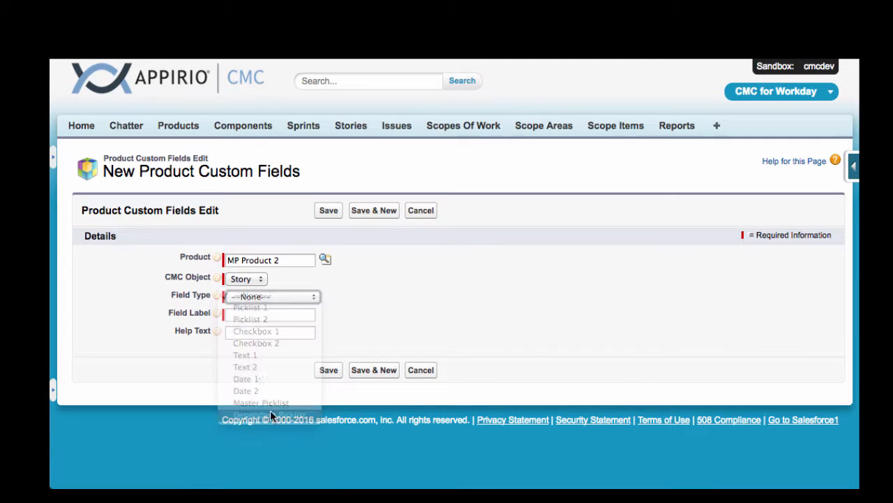
left_click(248, 315)
type("Bre")
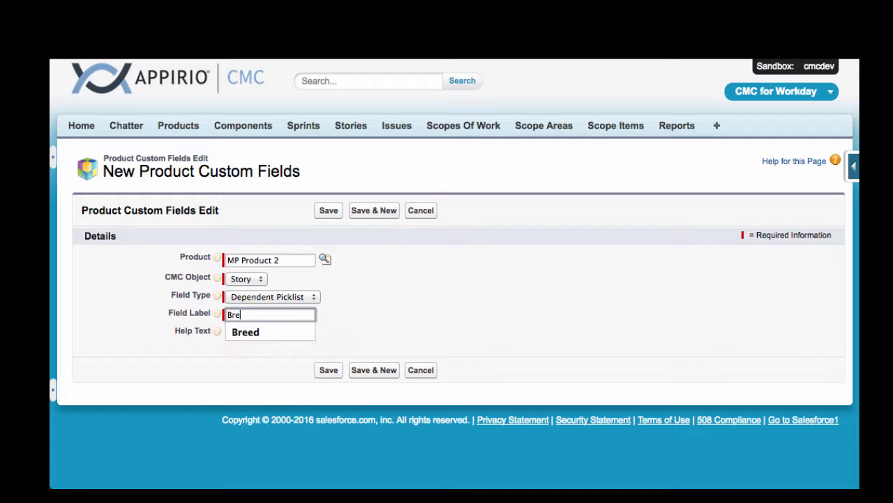
type("ed")
key("Tab")
type("Bre")
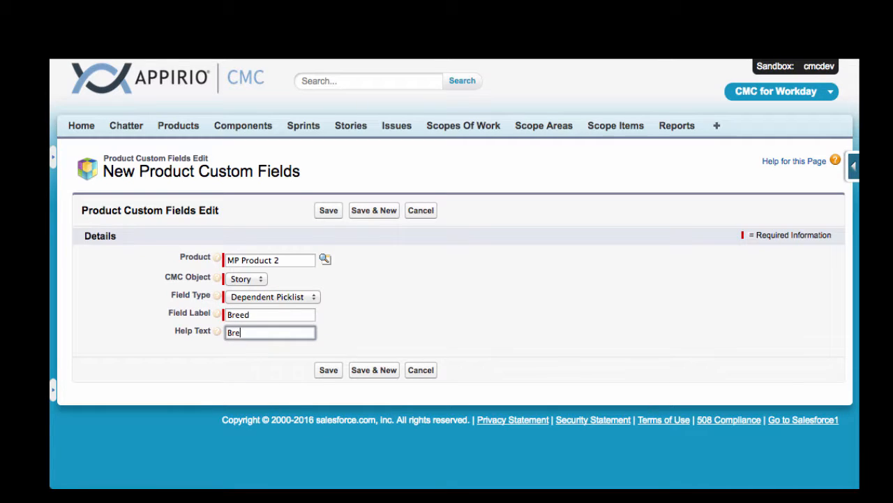
type("ed of animal")
left_click(327, 371)
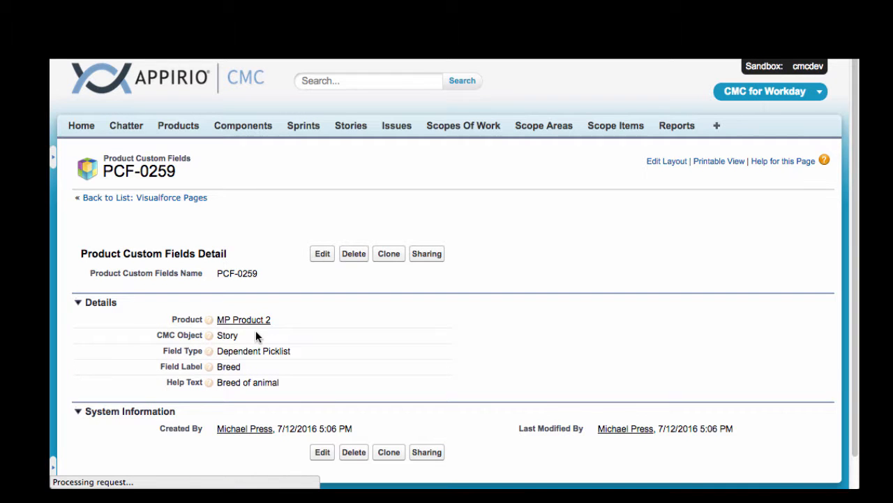
left_click(246, 321)
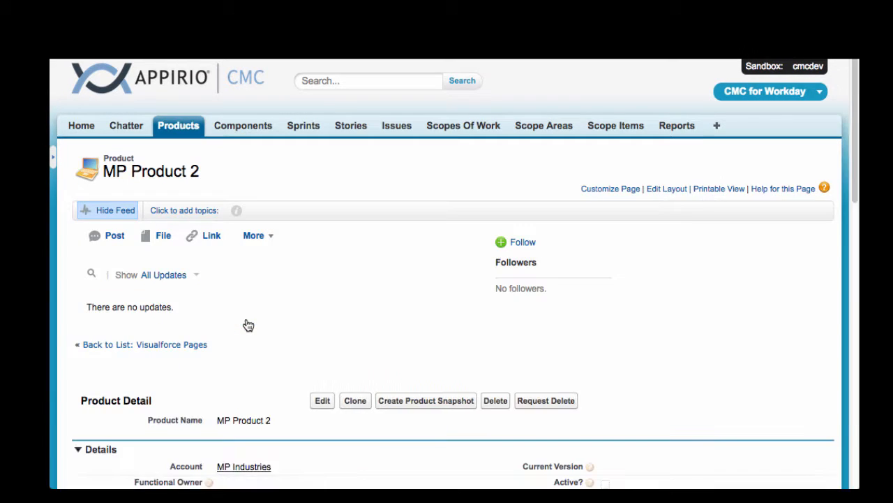
Step: Add the product custom master picklist value "Dog" to MP Product 2 and save it
scroll(333, 325, "down", 10)
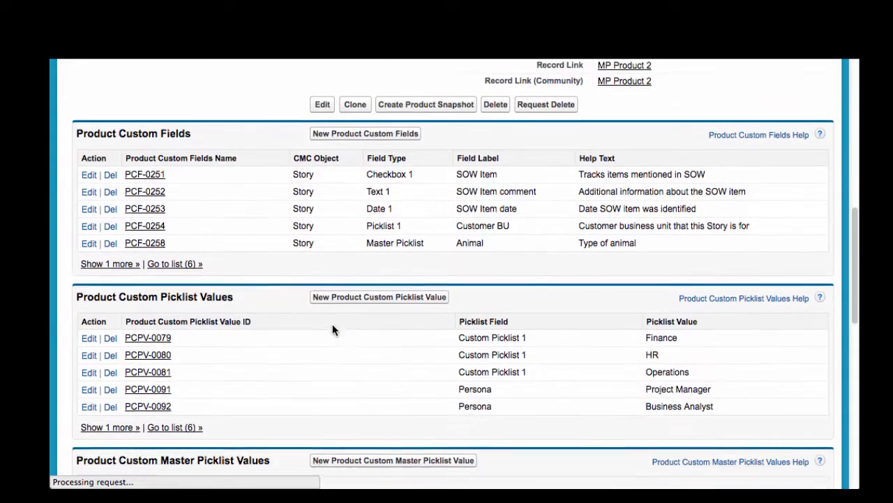
scroll(333, 324, "down", 2)
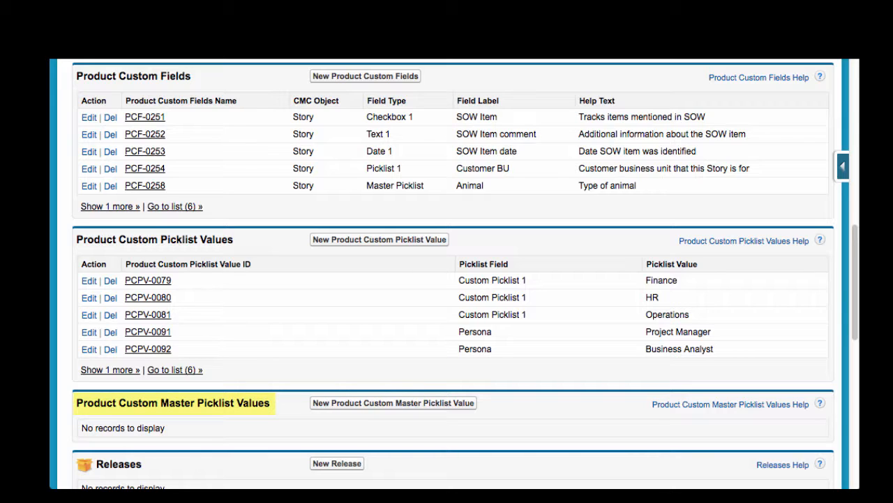
left_click(390, 403)
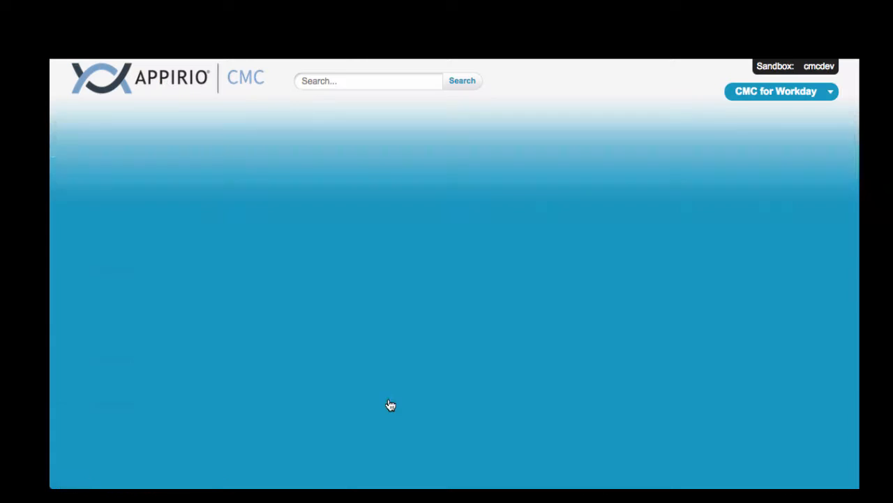
left_click(279, 277)
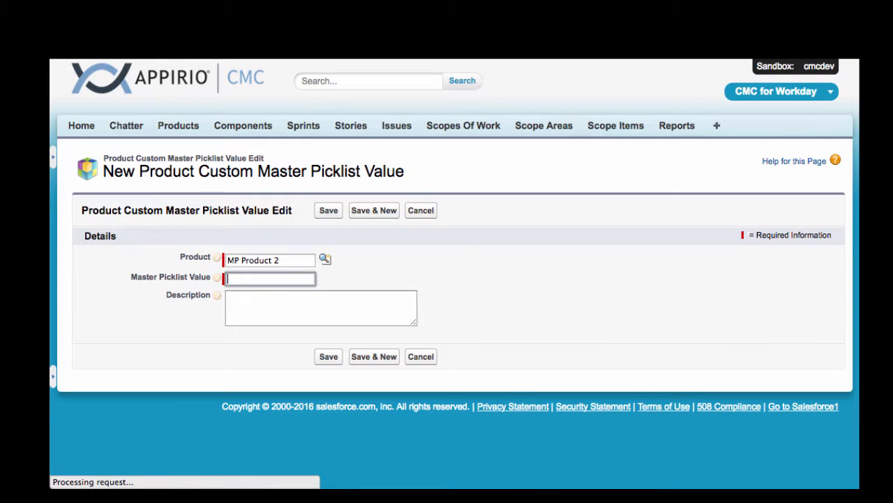
type("Dog")
left_click(328, 356)
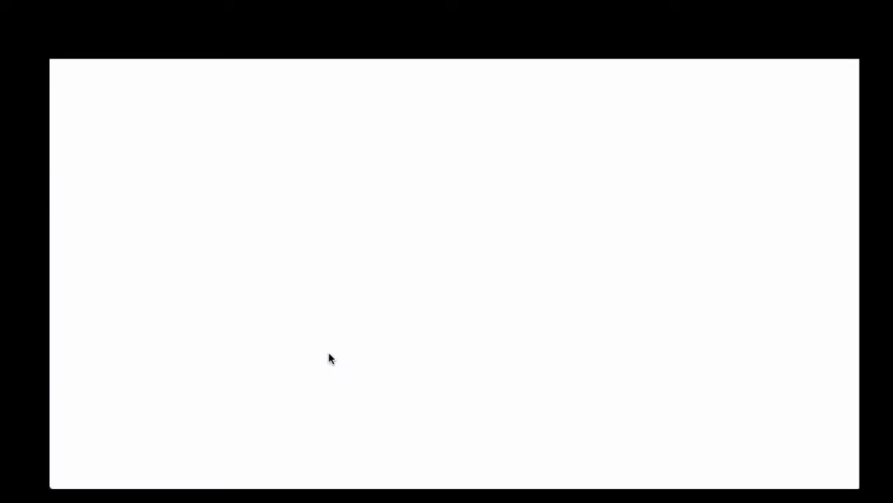
Step: Add the dependent picklist value "Pug" to the Dog master value, saving it and starting another new dependent value
scroll(365, 328, "down", 3)
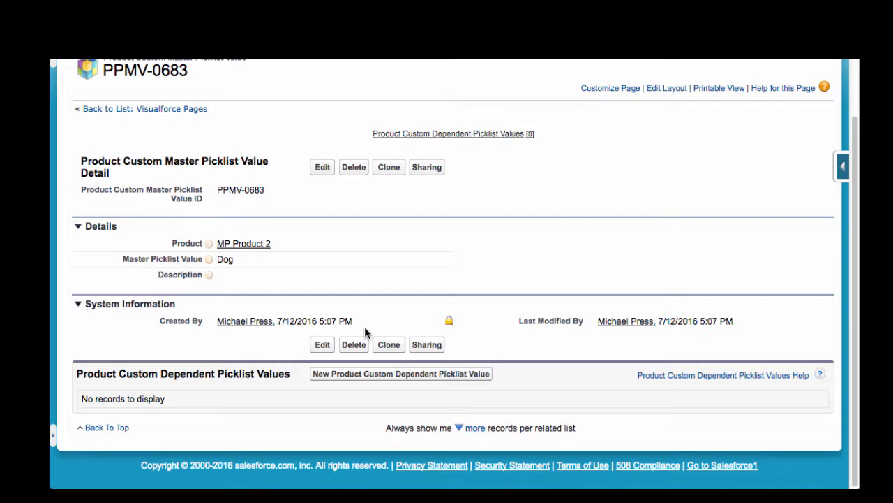
left_click(369, 374)
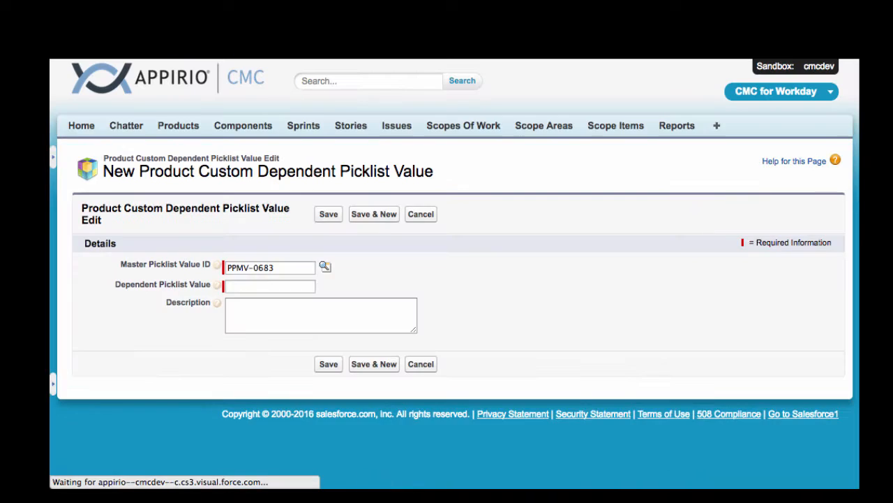
left_click(267, 287)
type("Pug")
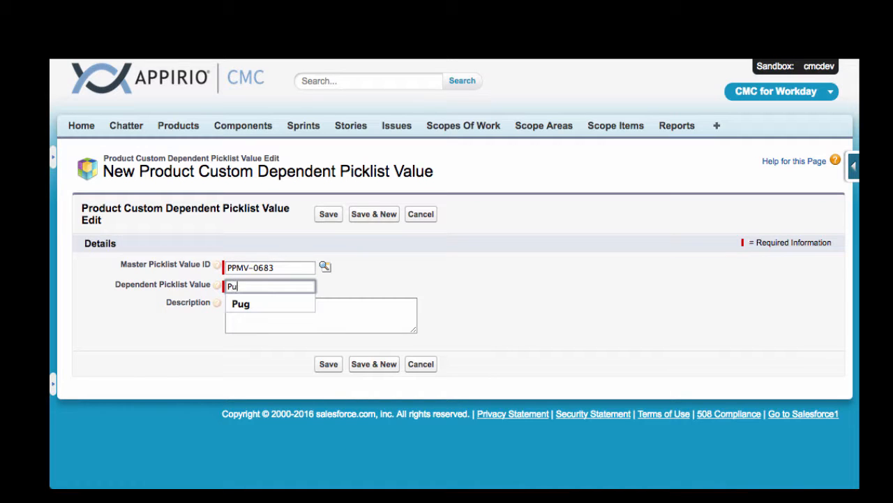
left_click(375, 215)
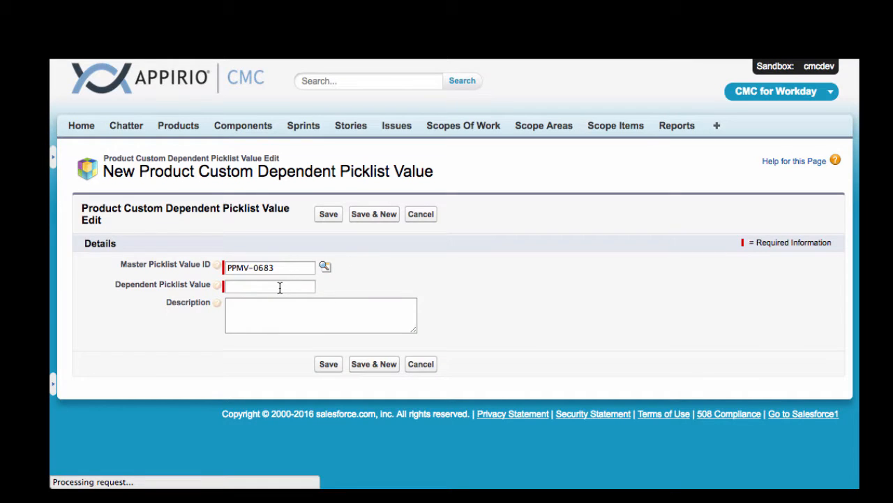
Step: Save "Beagle" as a second dependent value for Dog and return to the Dog master value's list of dependent values
left_click(279, 287)
type("Beagle")
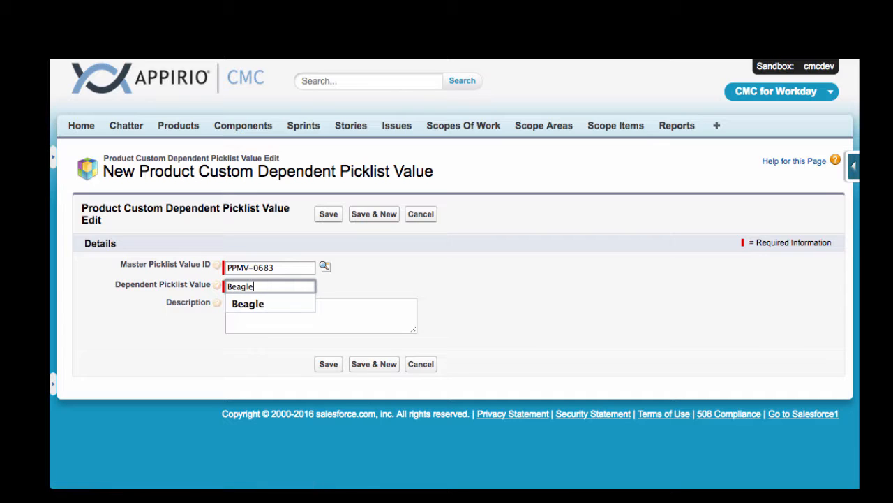
left_click(333, 212)
scroll(419, 328, "down", 2)
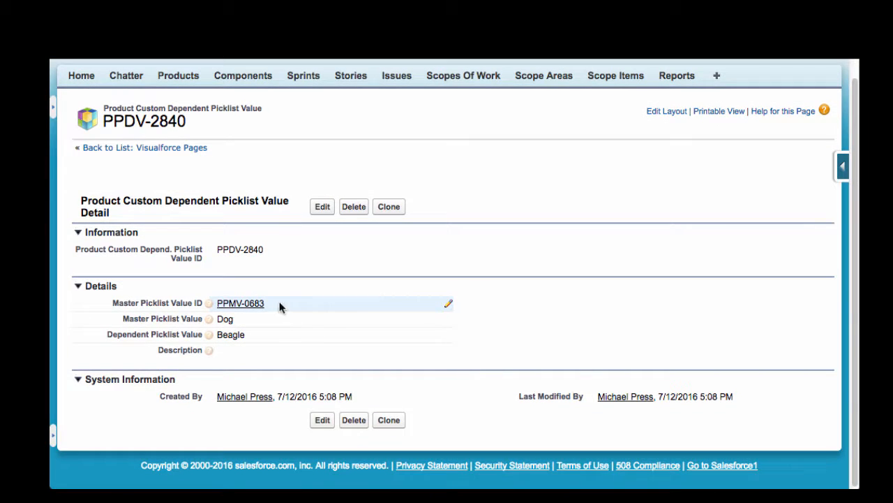
left_click(245, 304)
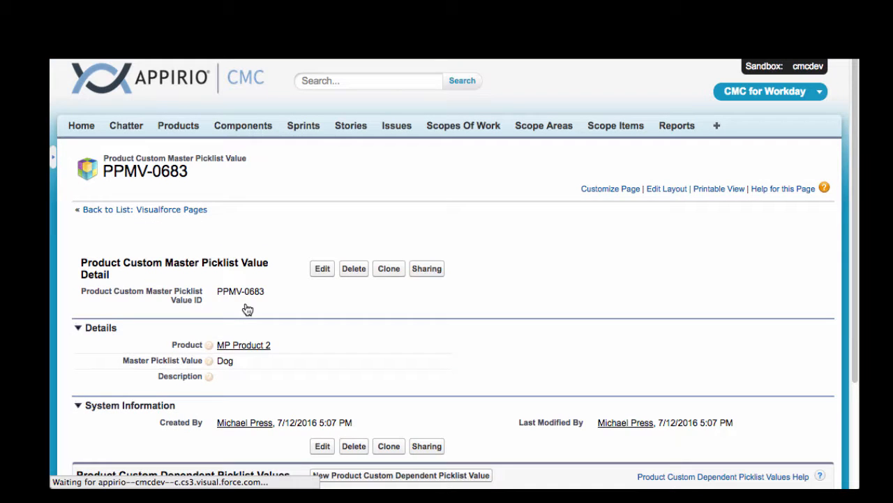
scroll(550, 342, "down", 3)
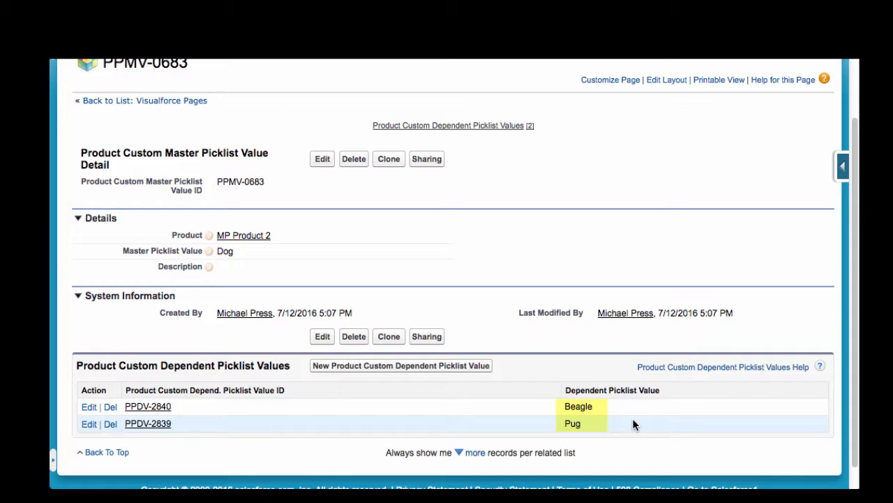
Step: Return to MP Product 2, add the product custom master picklist value "Cat" and save it
left_click(243, 238)
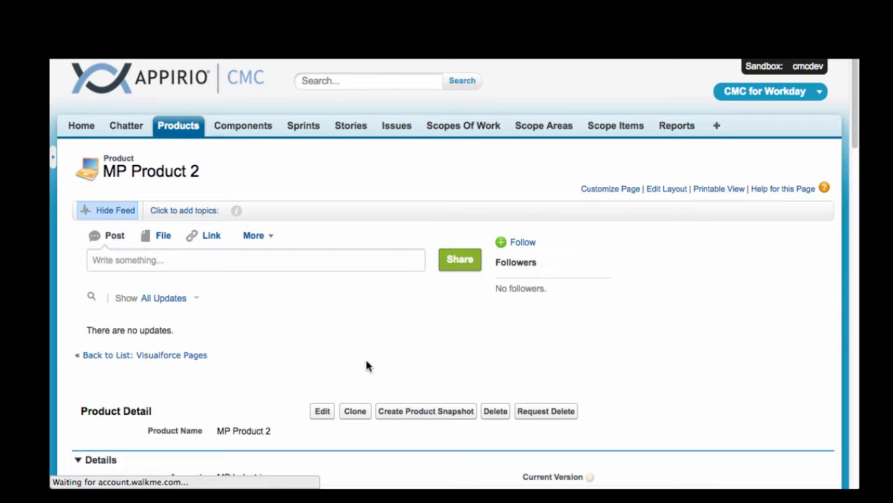
scroll(365, 356, "down", 3)
scroll(367, 365, "down", 4)
scroll(366, 366, "down", 3)
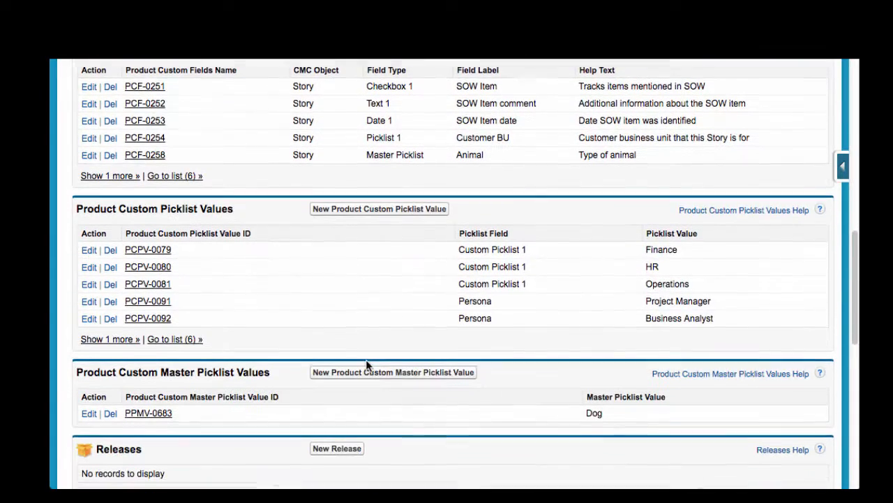
left_click(371, 370)
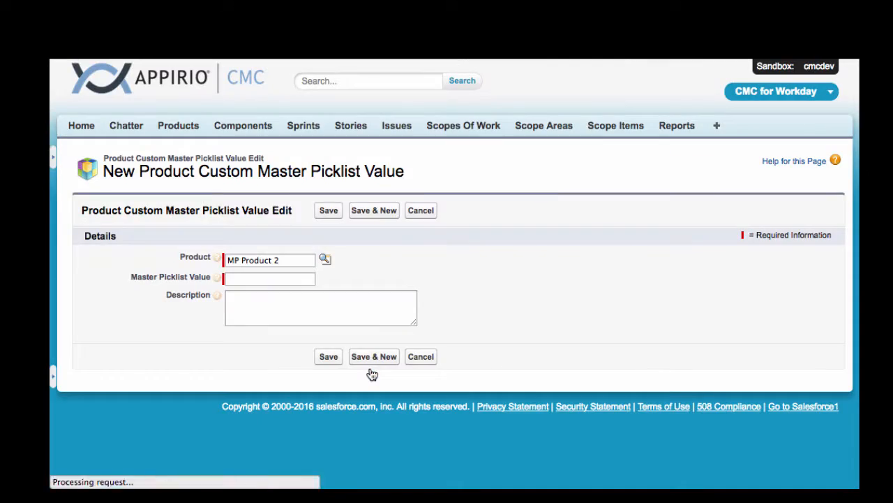
left_click(269, 278)
type("Cat")
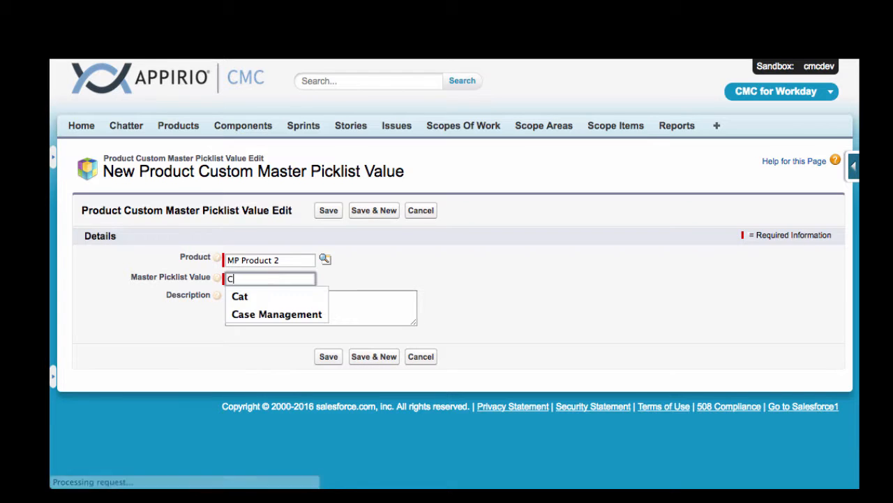
left_click(364, 279)
left_click(331, 210)
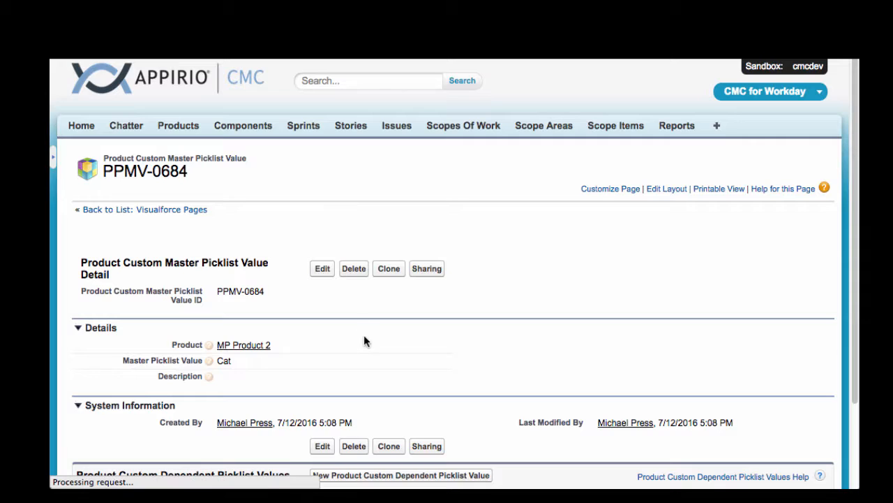
Step: Add the dependent picklist value "Tabby" to the Cat master value, saving it and starting another new dependent value
scroll(361, 338, "down", 3)
left_click(372, 375)
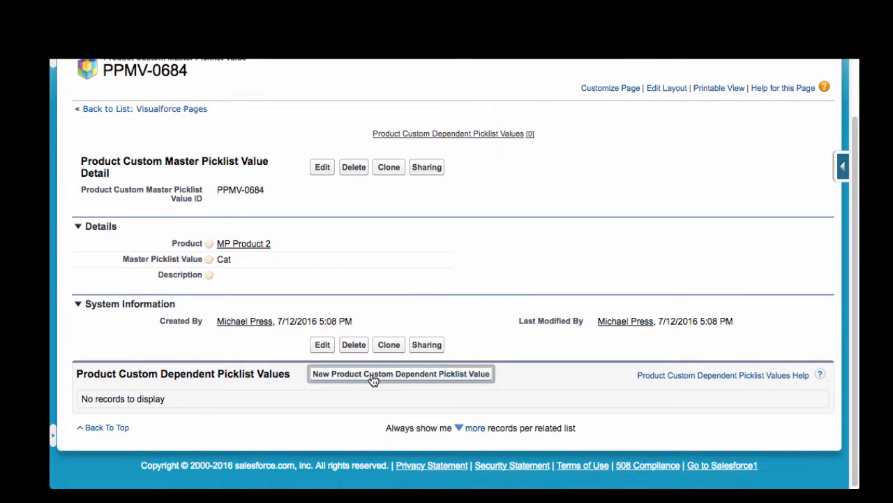
left_click(266, 284)
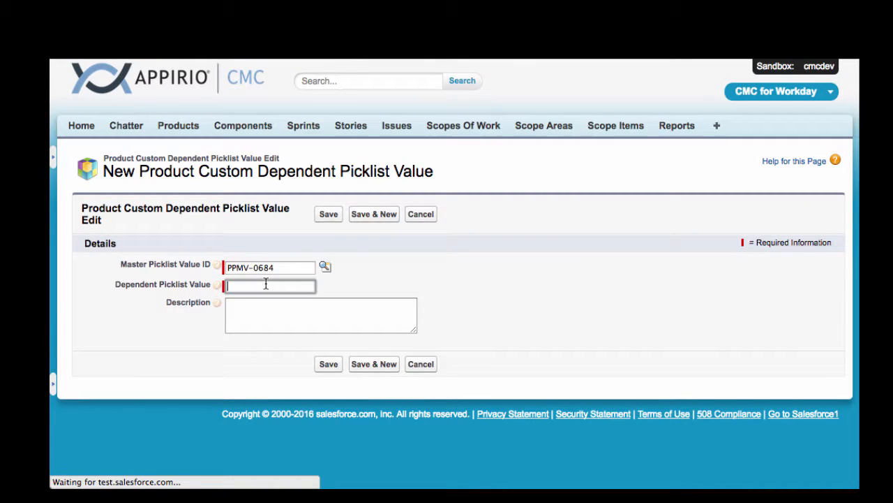
type("Tabby")
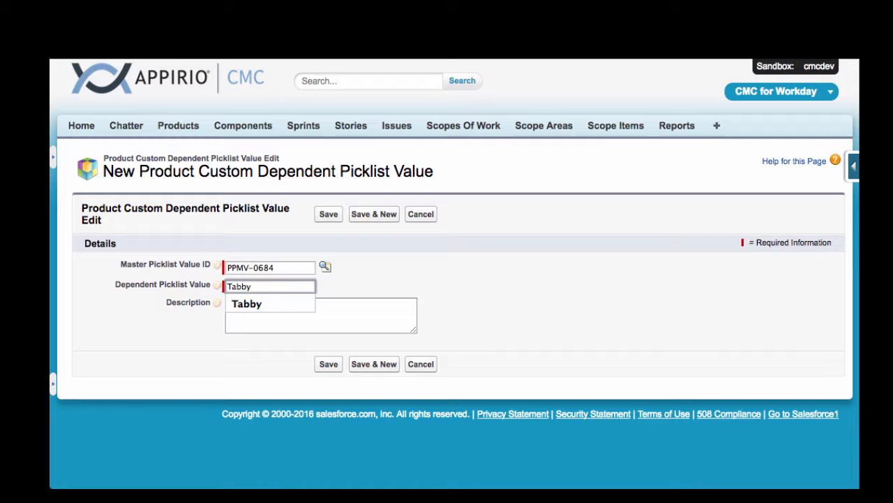
left_click(260, 305)
left_click(361, 210)
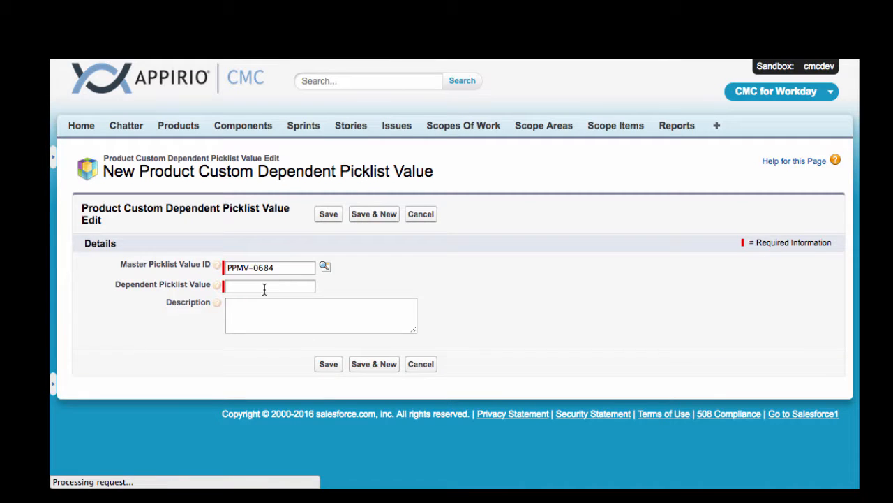
Step: Enter "Manx" as another dependent picklist value for Cat and save it
left_click(265, 287)
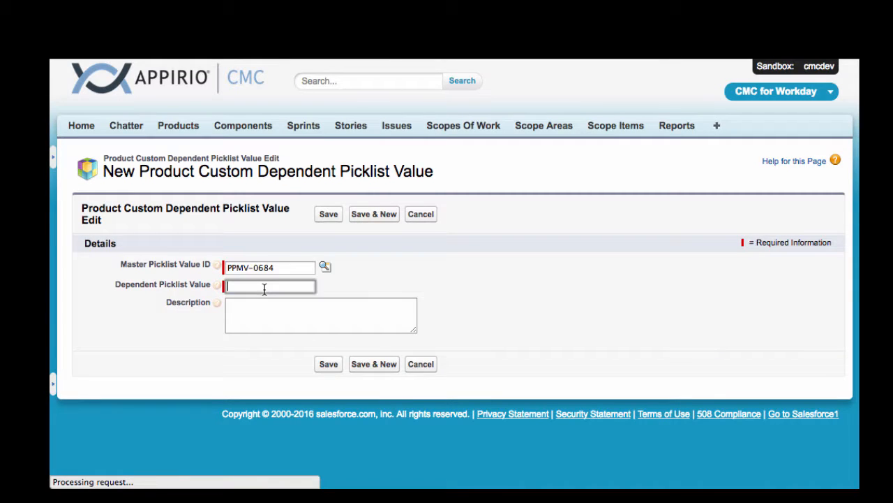
type("Manx")
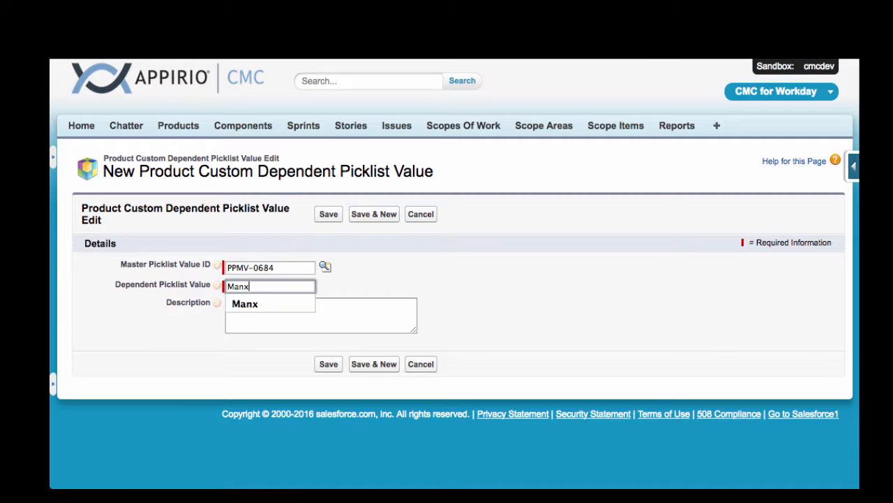
left_click(266, 303)
left_click(329, 365)
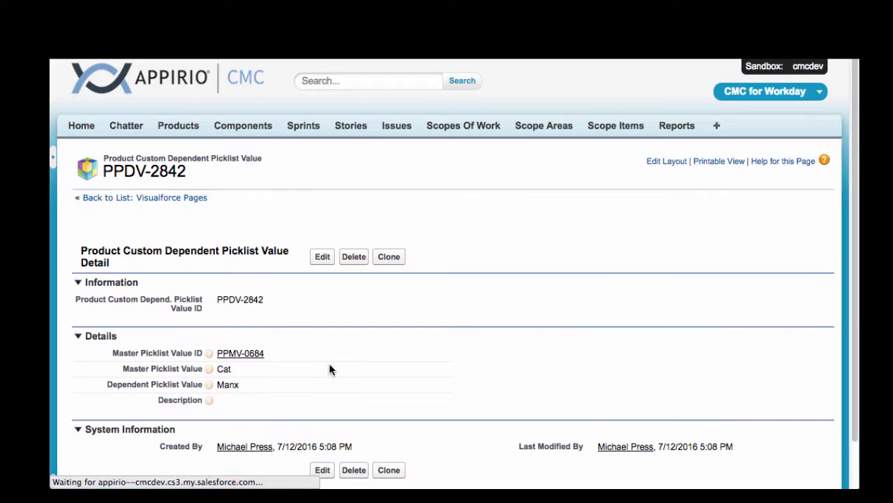
scroll(454, 274, "down", 2)
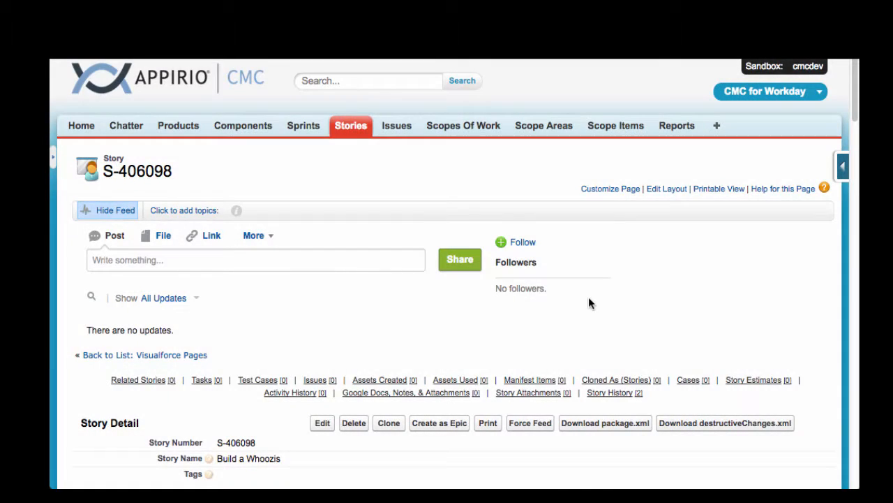
Step: Check the Animal and Breed help texts on the "Build a Whoozis" story and open the story for editing
scroll(588, 302, "down", 15)
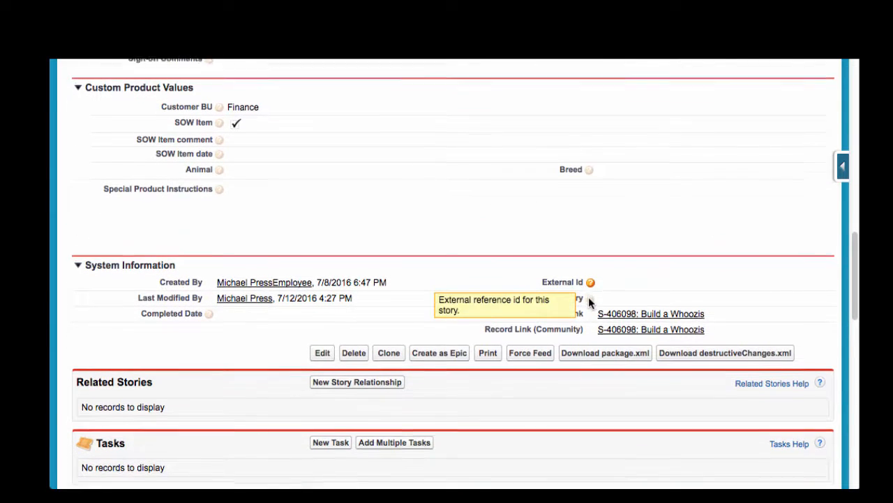
scroll(589, 296, "down", 1)
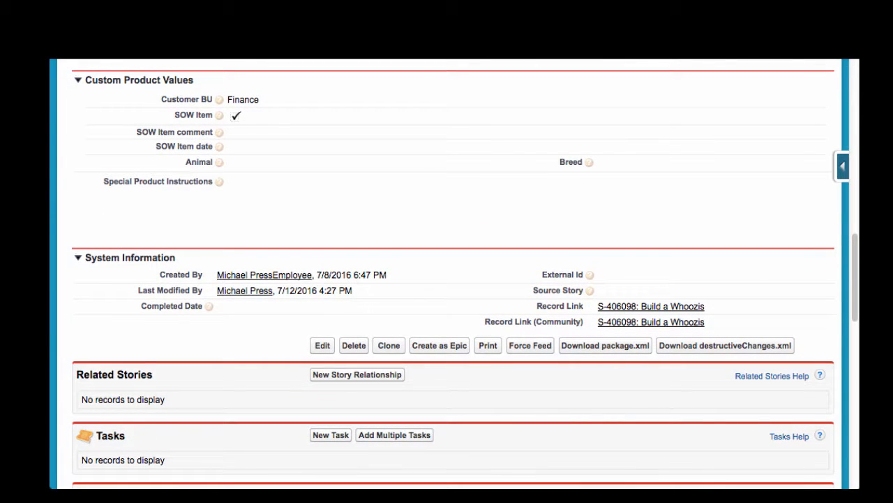
mouse_move(220, 166)
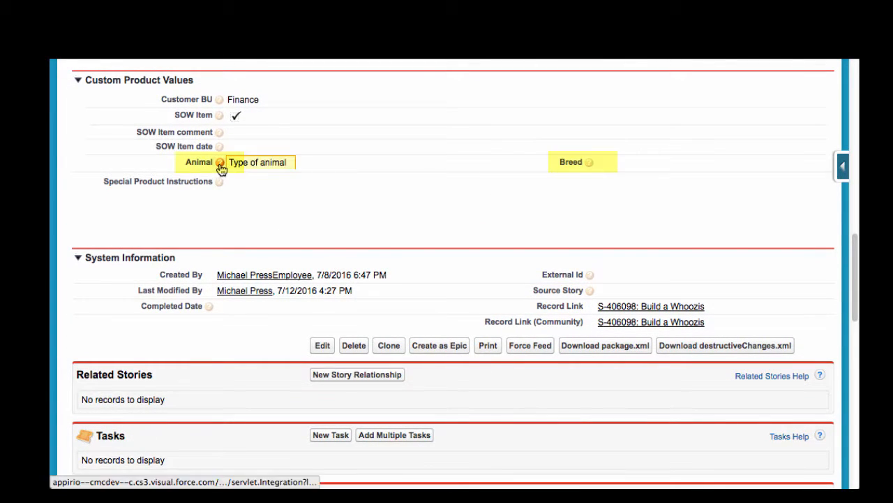
mouse_move(592, 165)
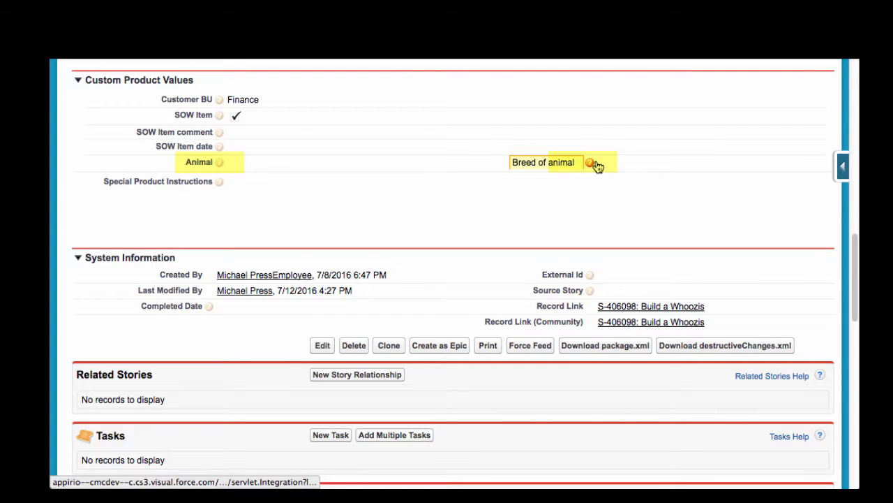
left_click(321, 347)
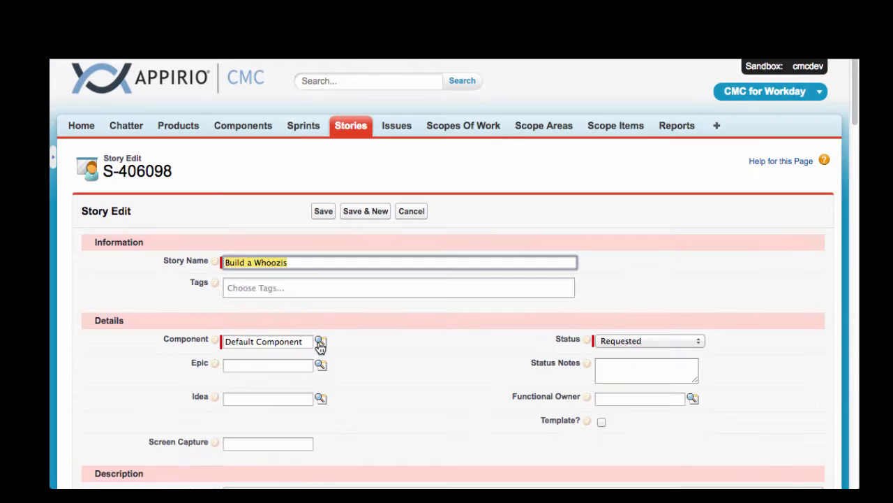
scroll(320, 347, "down", 15)
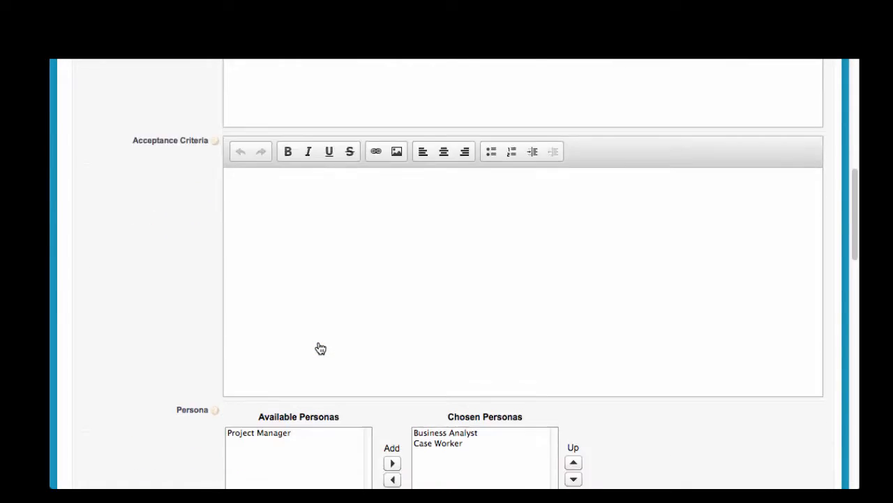
scroll(320, 347, "down", 15)
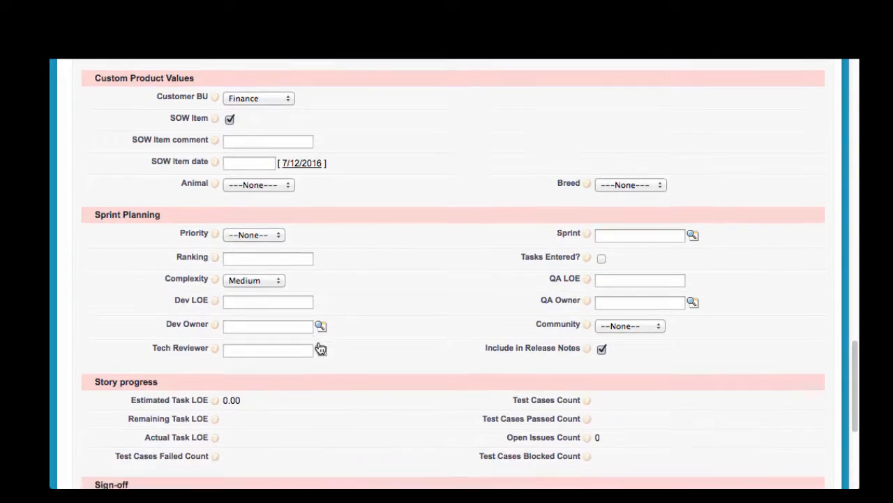
Step: Set Animal to Cat and Breed to Tabby in the story's custom product values
left_click(265, 171)
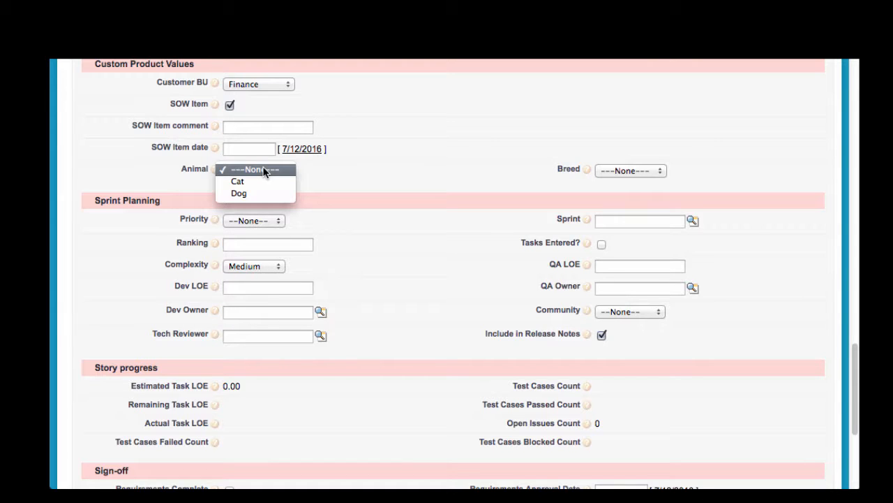
left_click(264, 181)
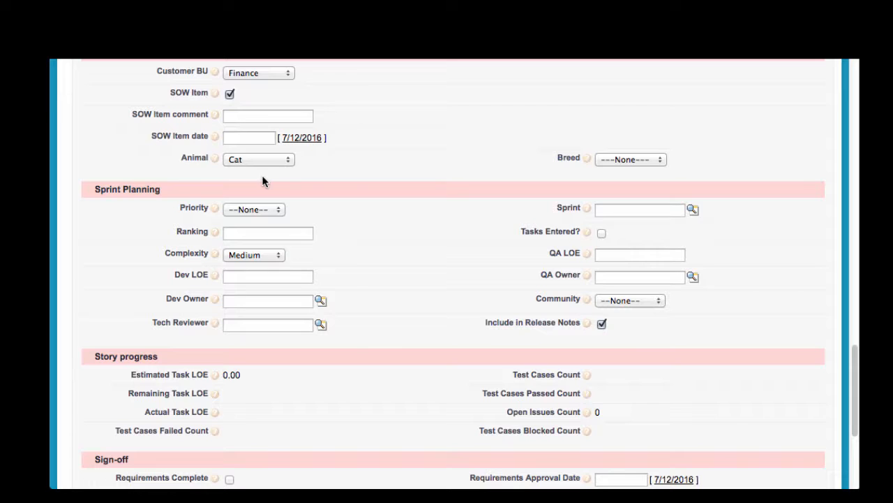
left_click(642, 160)
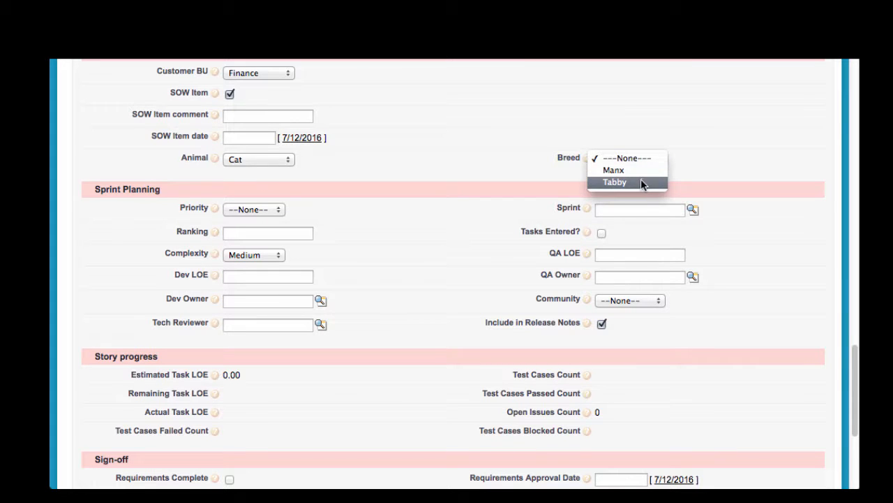
left_click(641, 179)
Step: Set the story's Animal to Dog and Breed to Beagle, save the story and review its custom product values
left_click(278, 162)
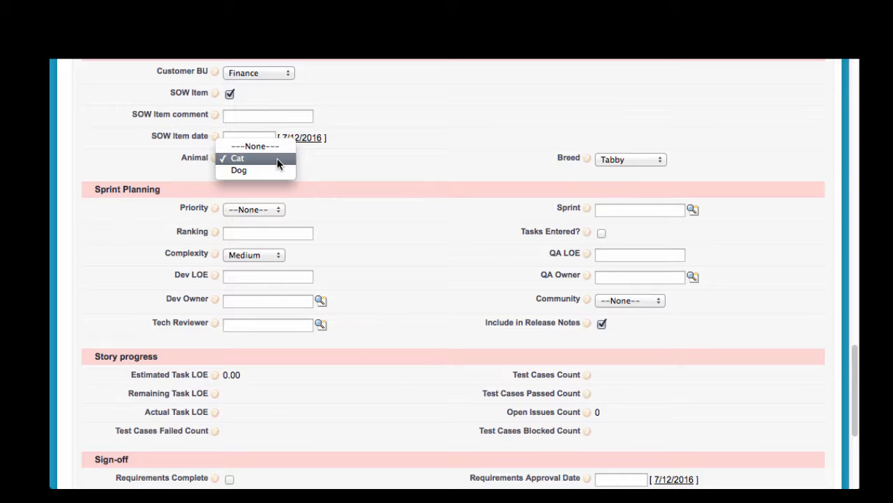
left_click(274, 172)
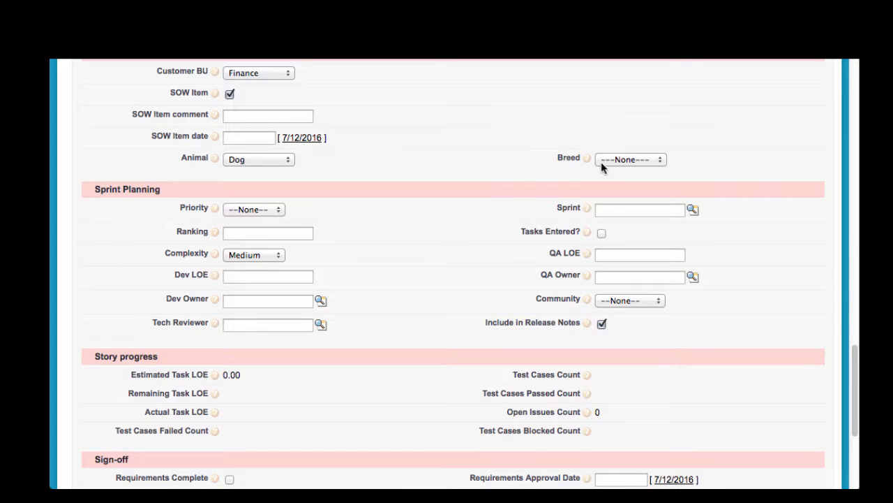
left_click(628, 160)
left_click(631, 172)
scroll(432, 222, "down", 5)
left_click(322, 410)
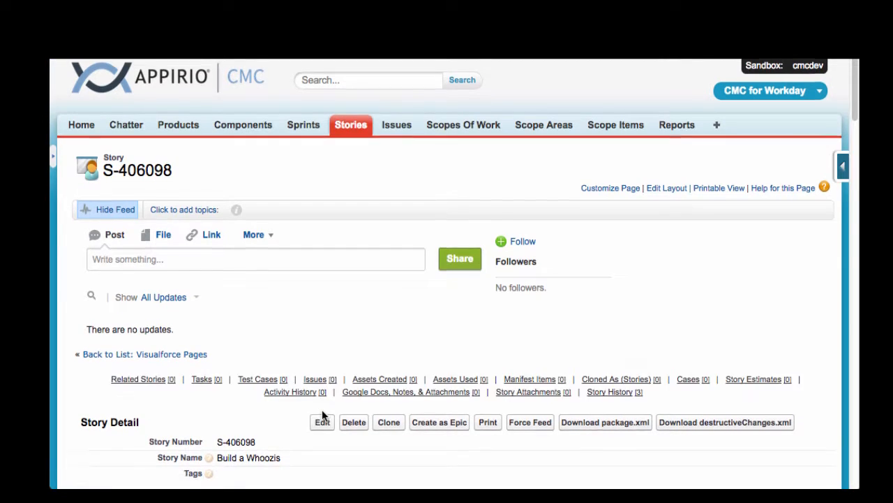
scroll(321, 409, "down", 15)
scroll(322, 415, "down", 3)
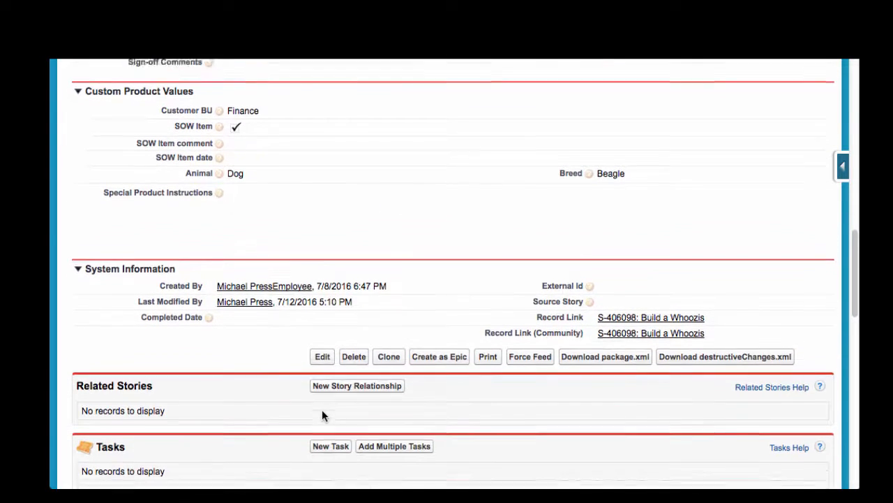